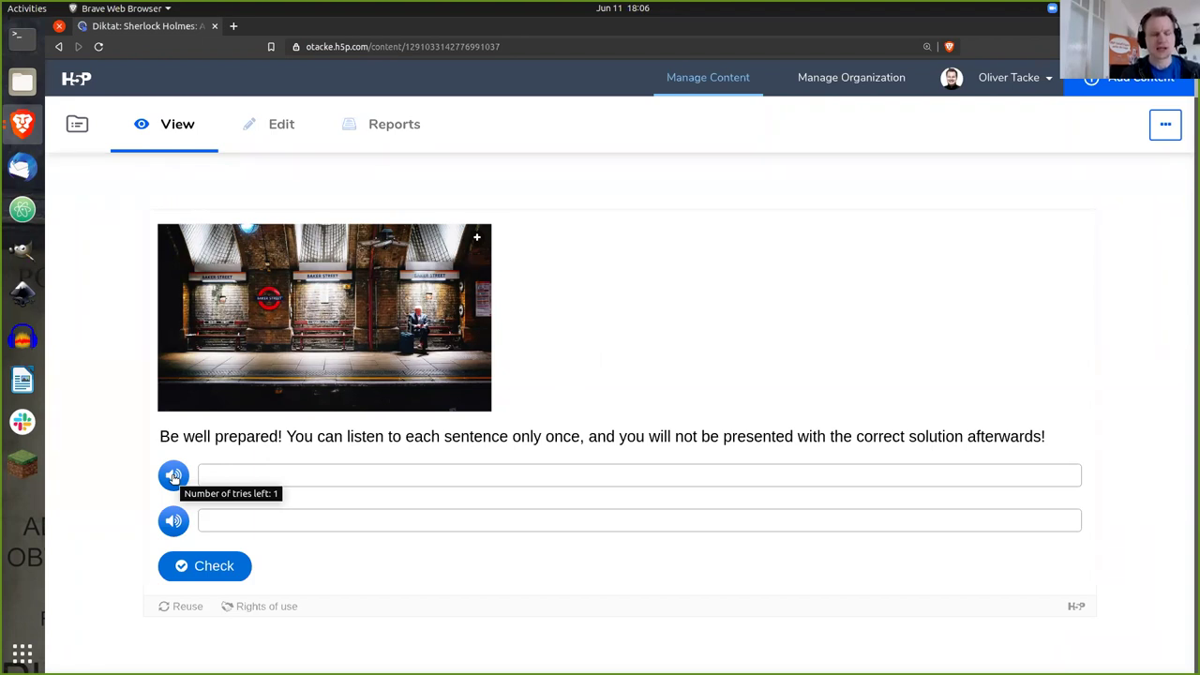
Play the first Sherlock Holmes sentence and enter "Holmes was certainly not a difficult man to live with" as its answer.
click(173, 476)
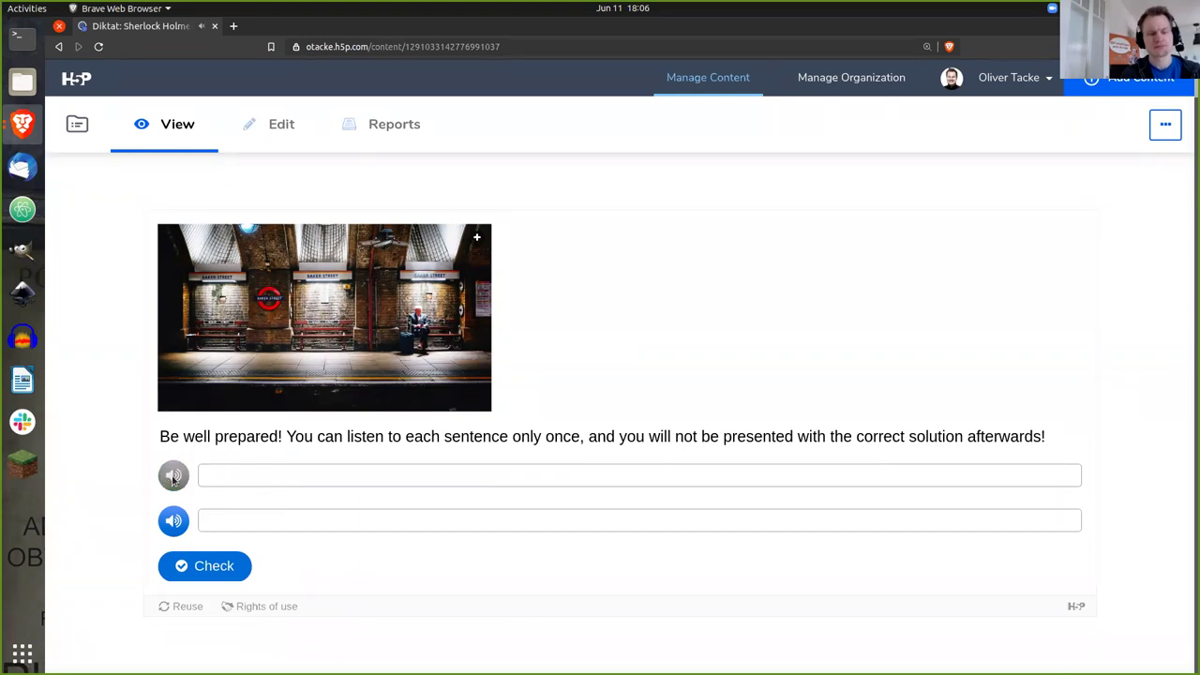
click(244, 474)
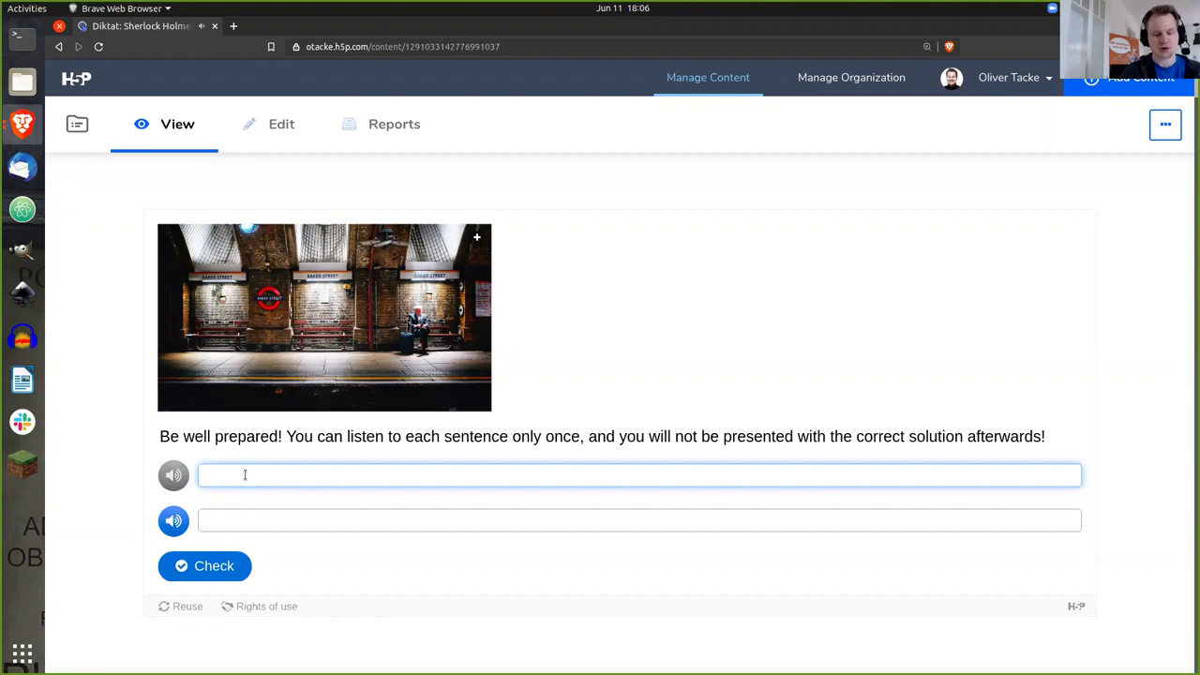
text(Holmes )
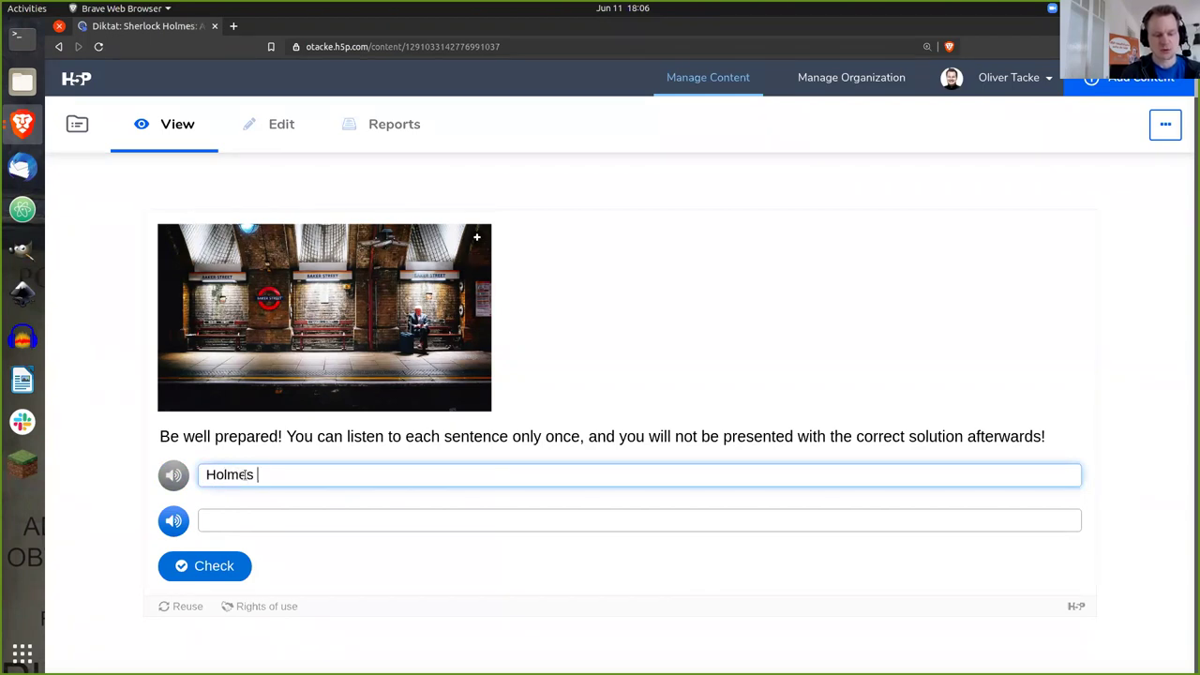
text(was certainly not)
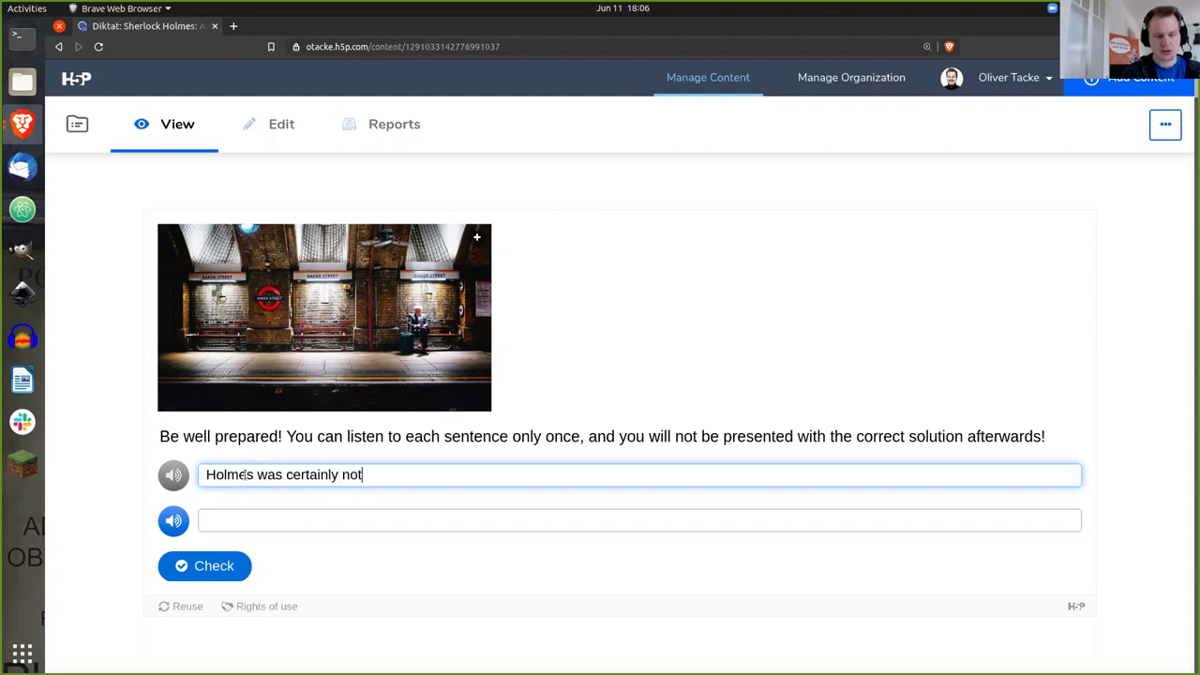
text( a difficult man )
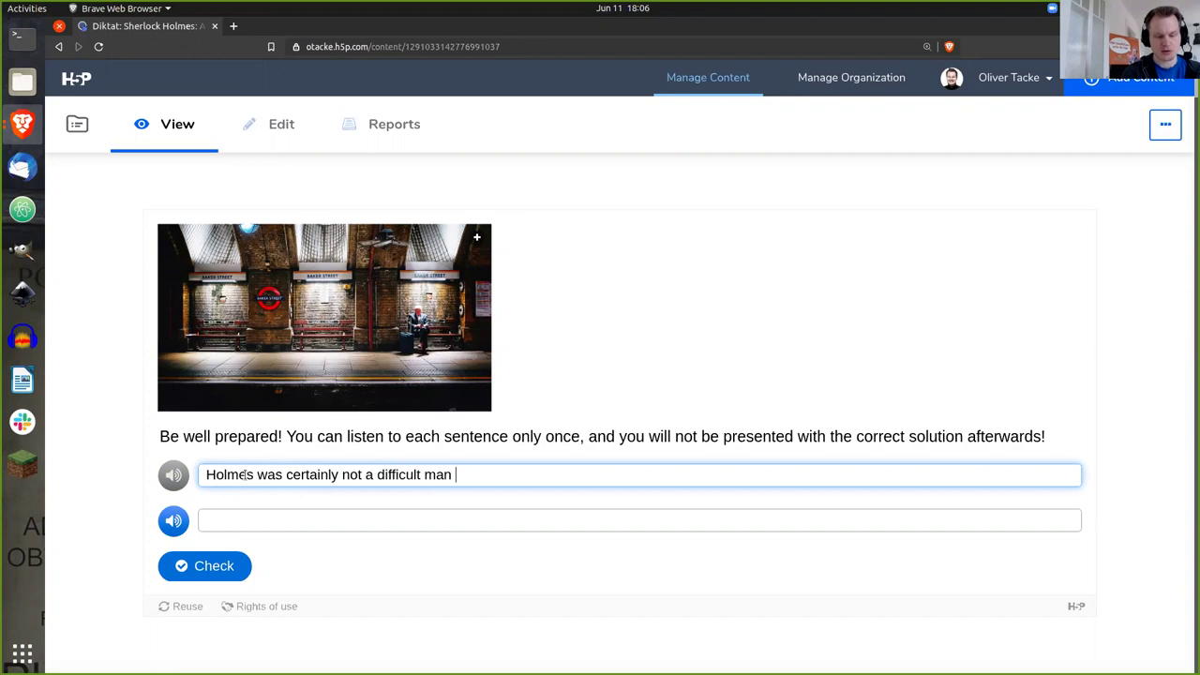
text(to live with)
click(176, 478)
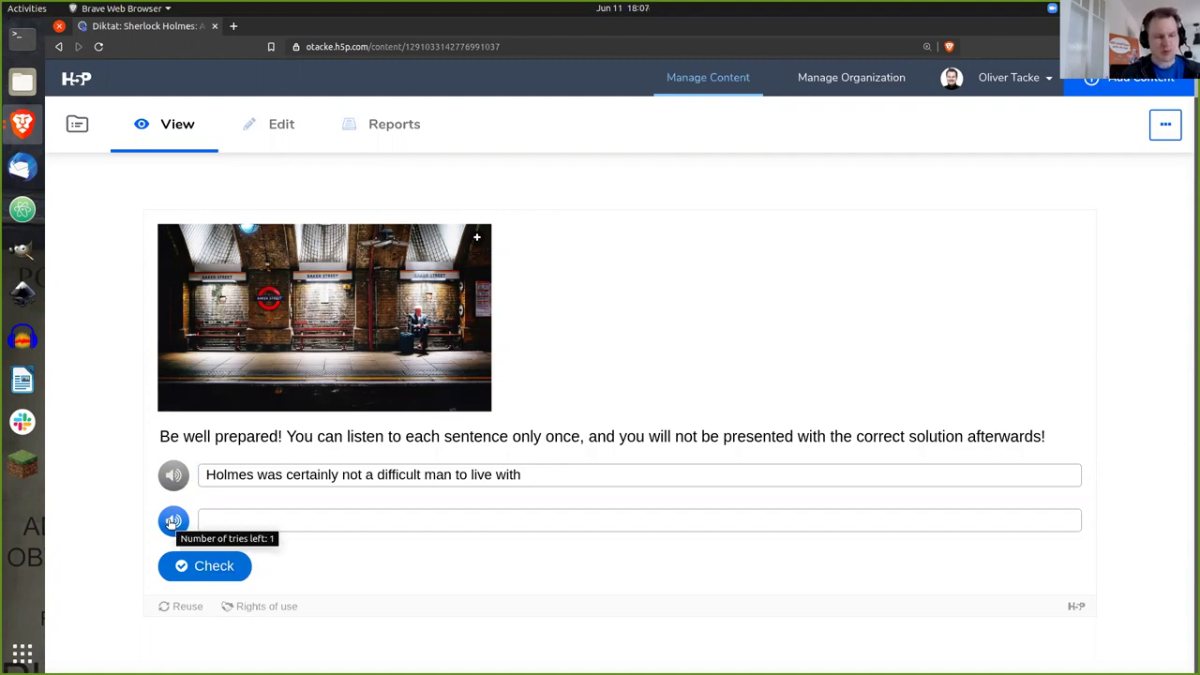
Play the second sentence and check the dictation with its answer left empty.
click(173, 521)
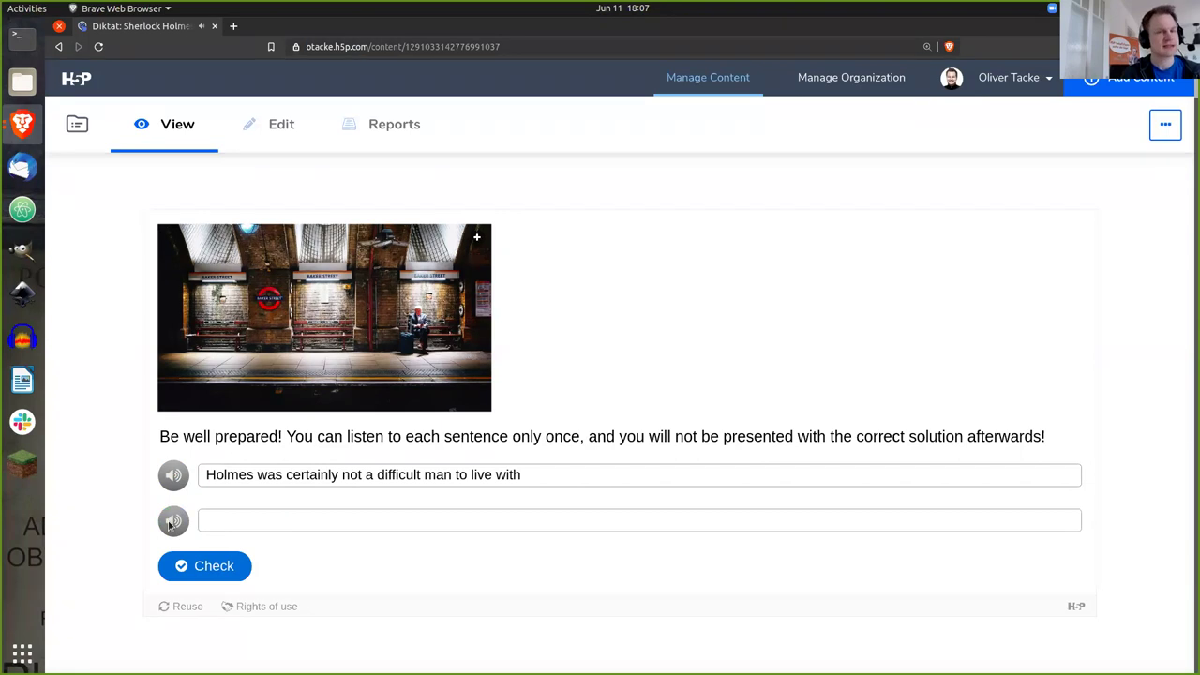
click(241, 518)
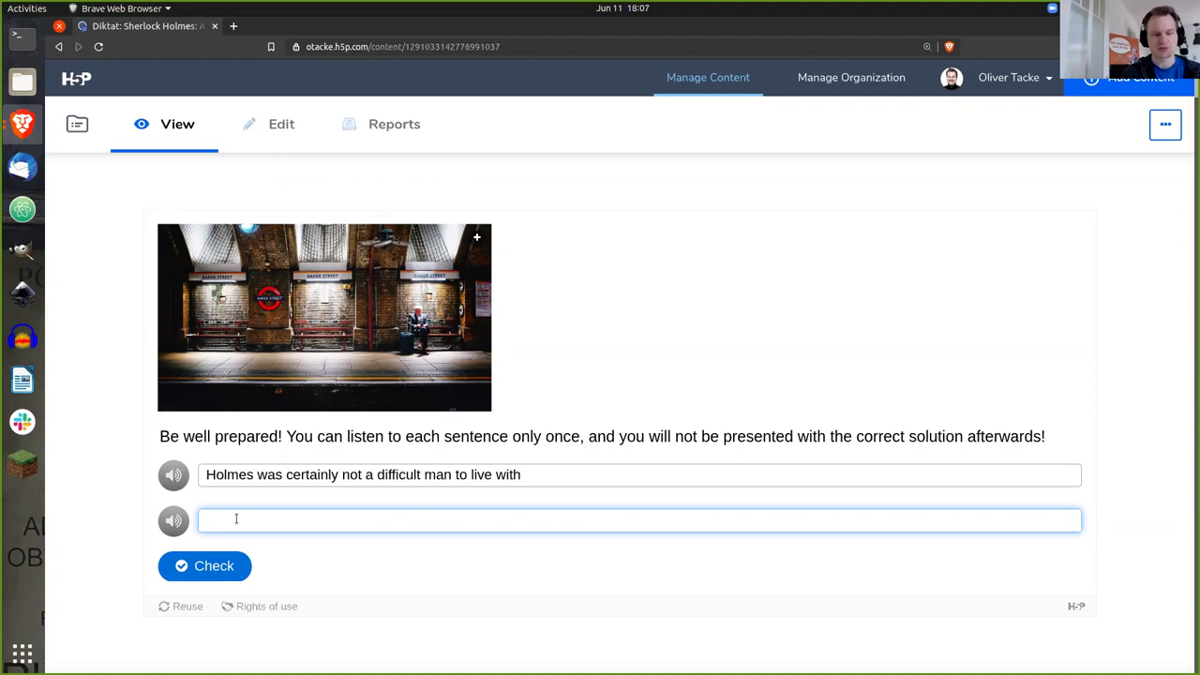
click(225, 559)
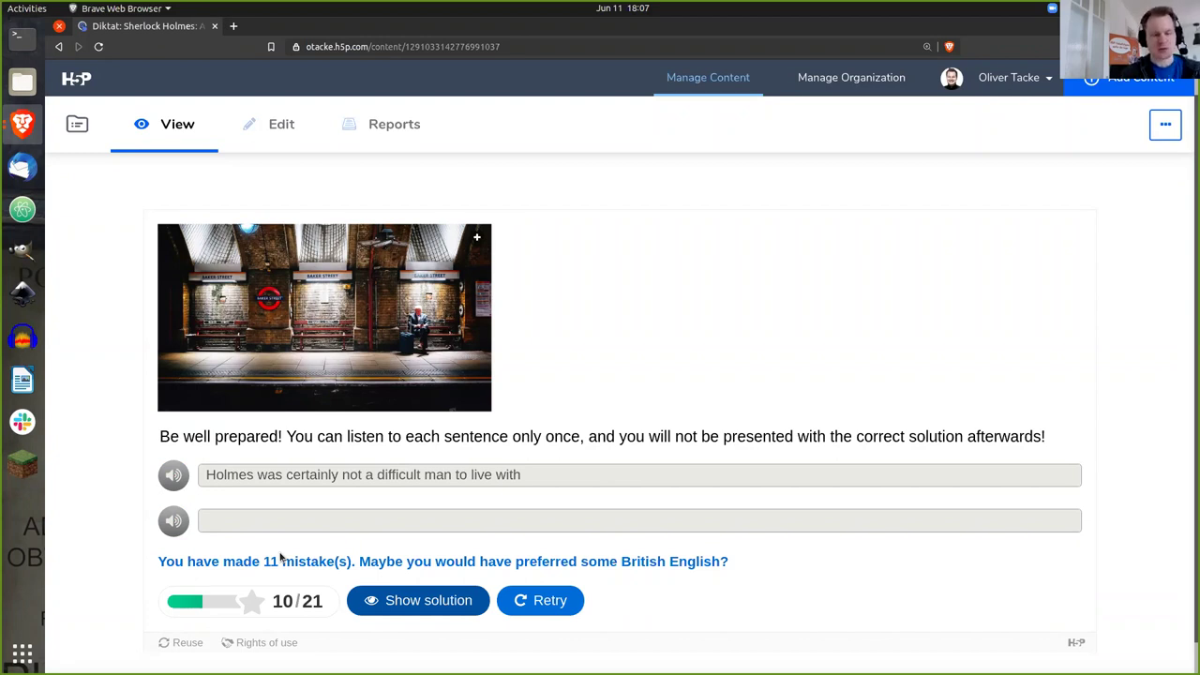
Show the solution for both sentences, then reset the Sherlock Holmes exercise for another attempt.
click(420, 610)
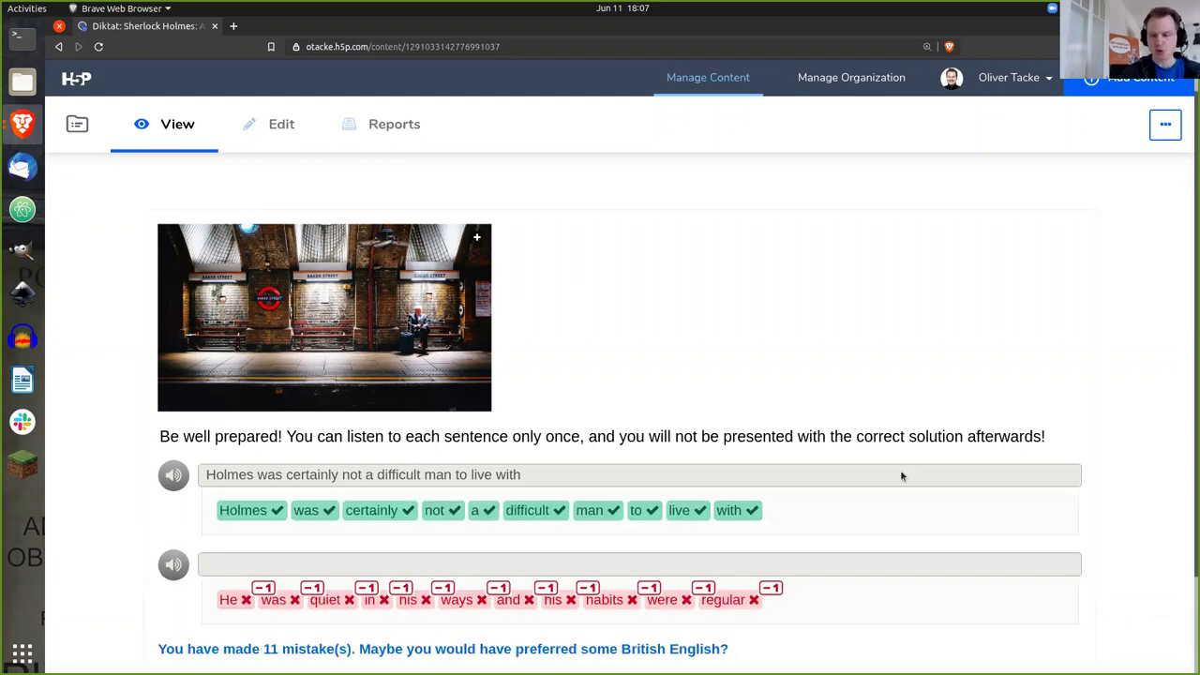
scroll(1187, 412, down, 1)
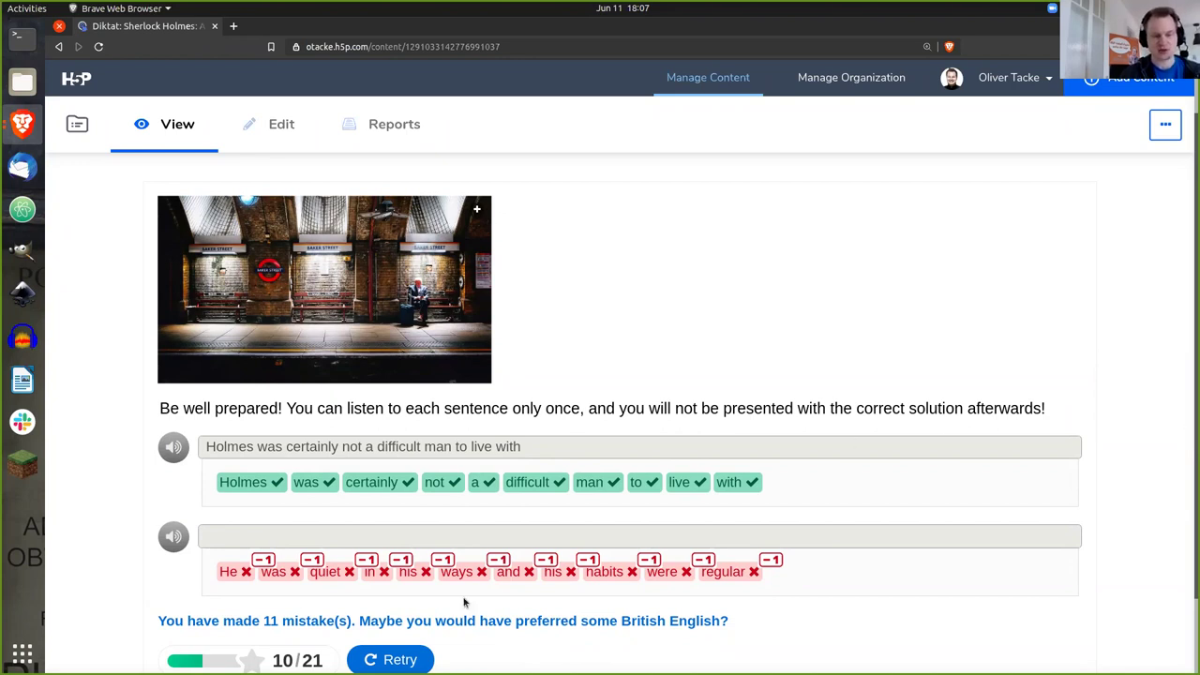
click(399, 659)
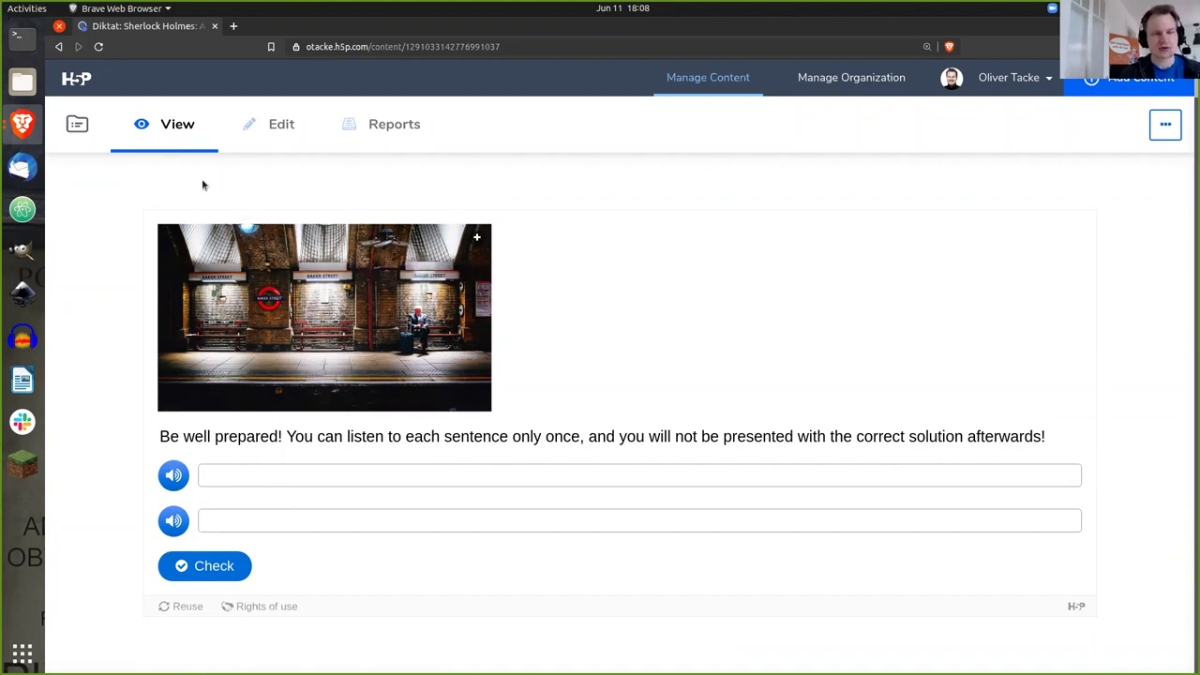
Open the dictation on J. R. R. Tolkien's "The Hobbit" from the JUK-H5P-Webinare-2020 folder and view its instructions and answer fields.
click(689, 84)
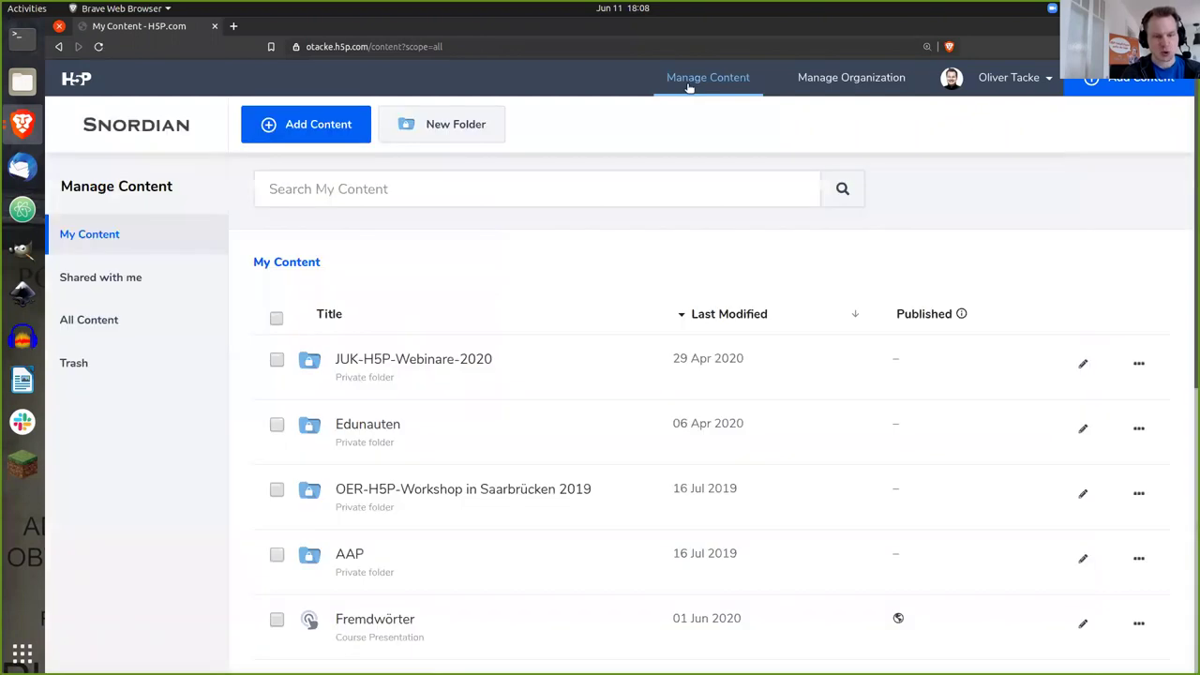
click(430, 363)
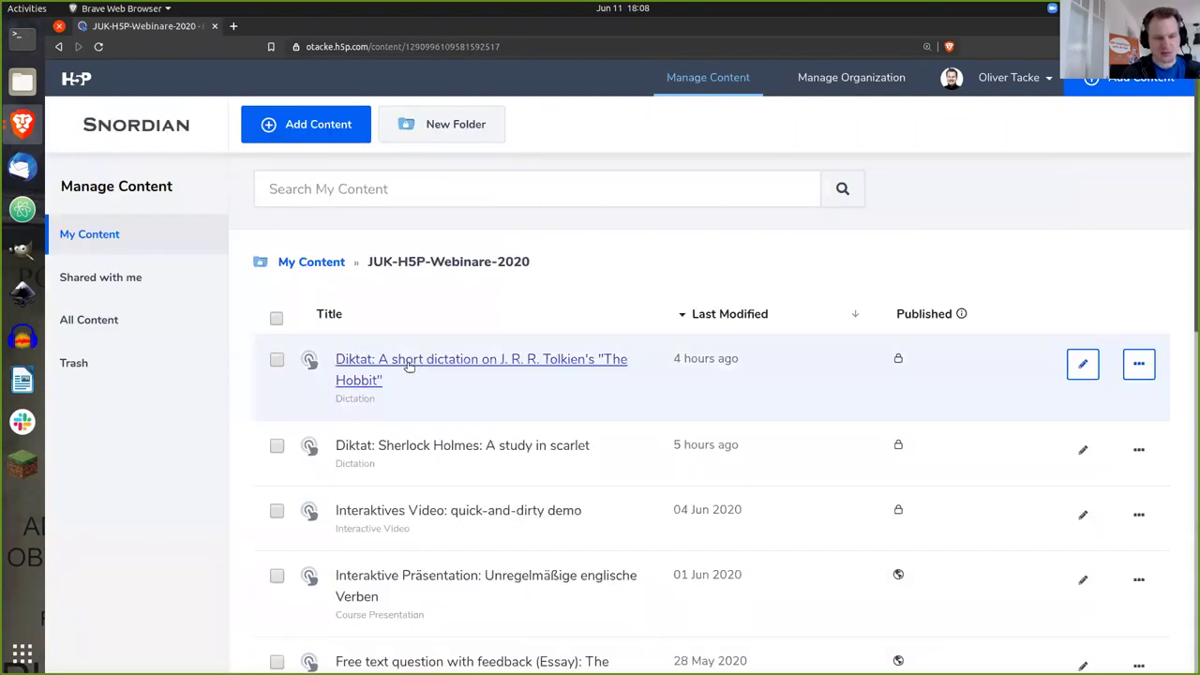
click(407, 367)
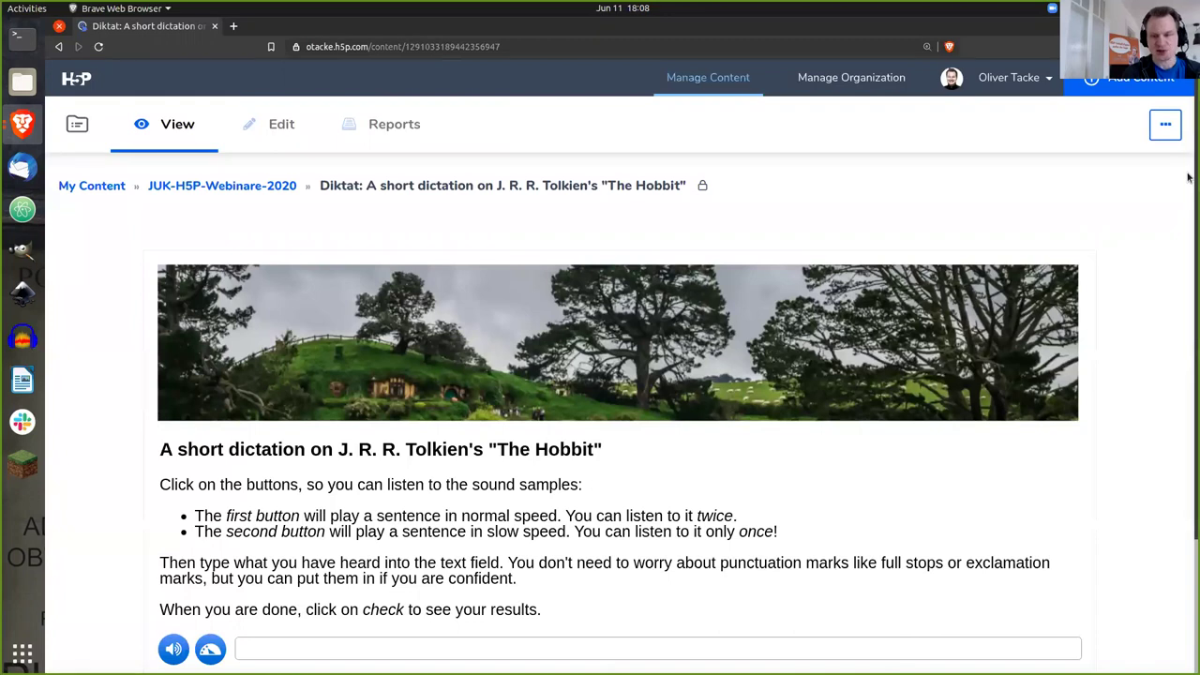
scroll(1188, 193, down, 1)
scroll(1188, 201, down, 1)
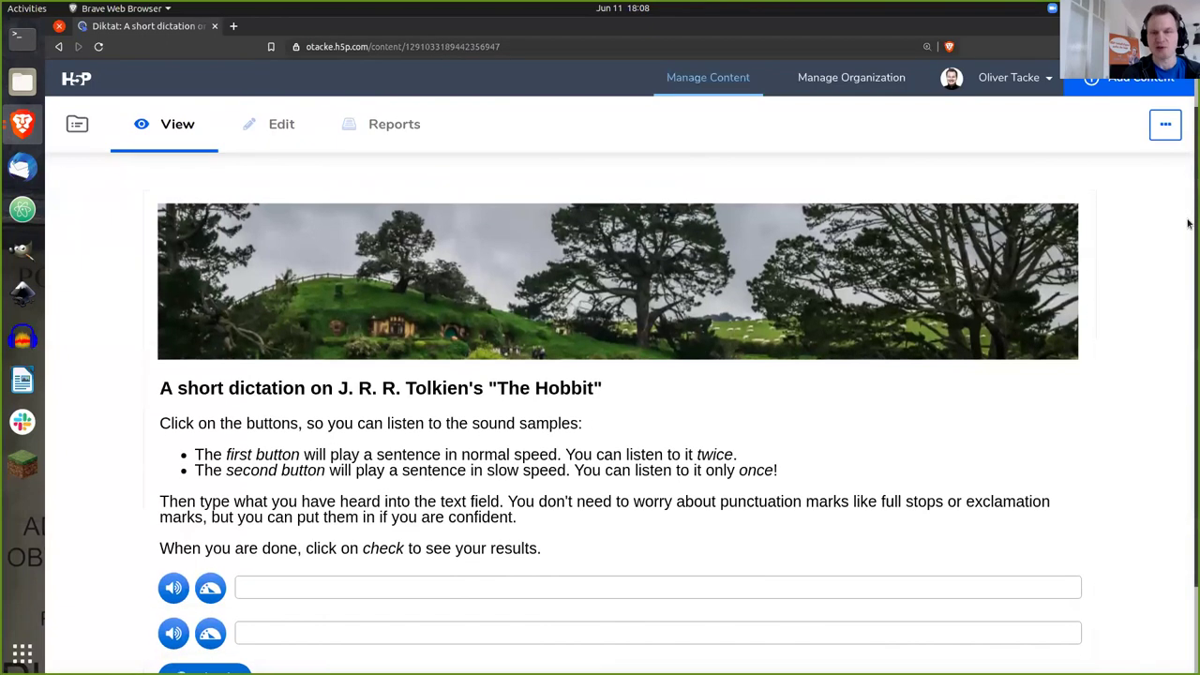
scroll(1188, 244, down, 2)
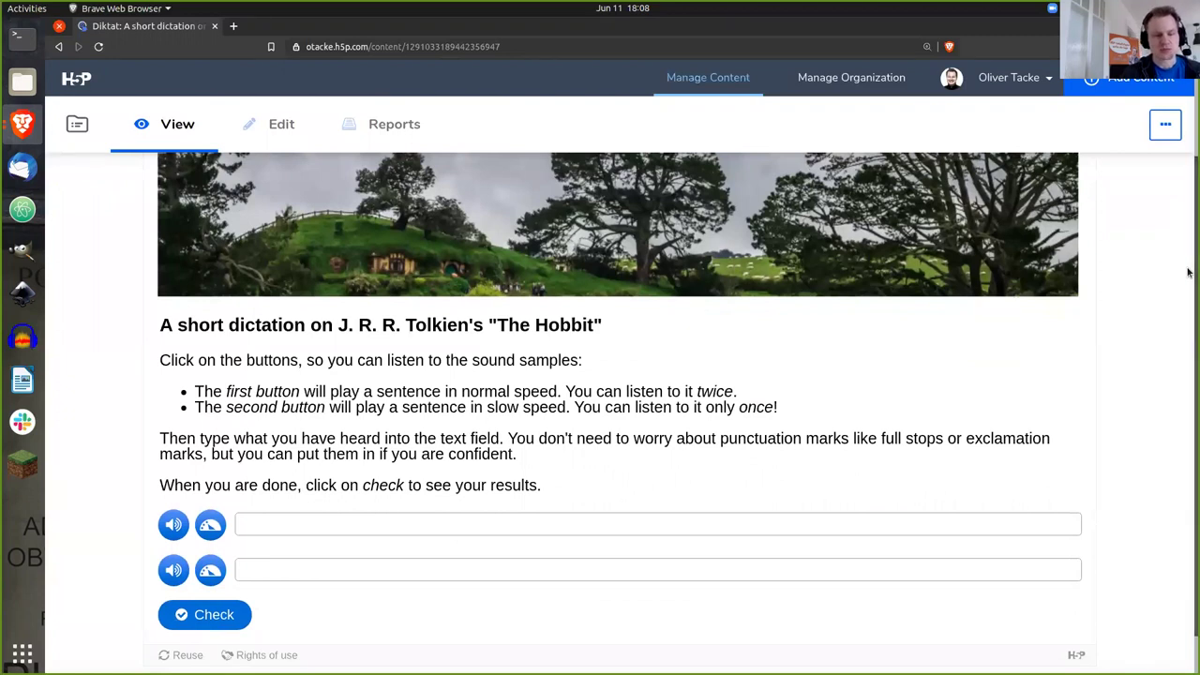
scroll(1187, 281, down, 1)
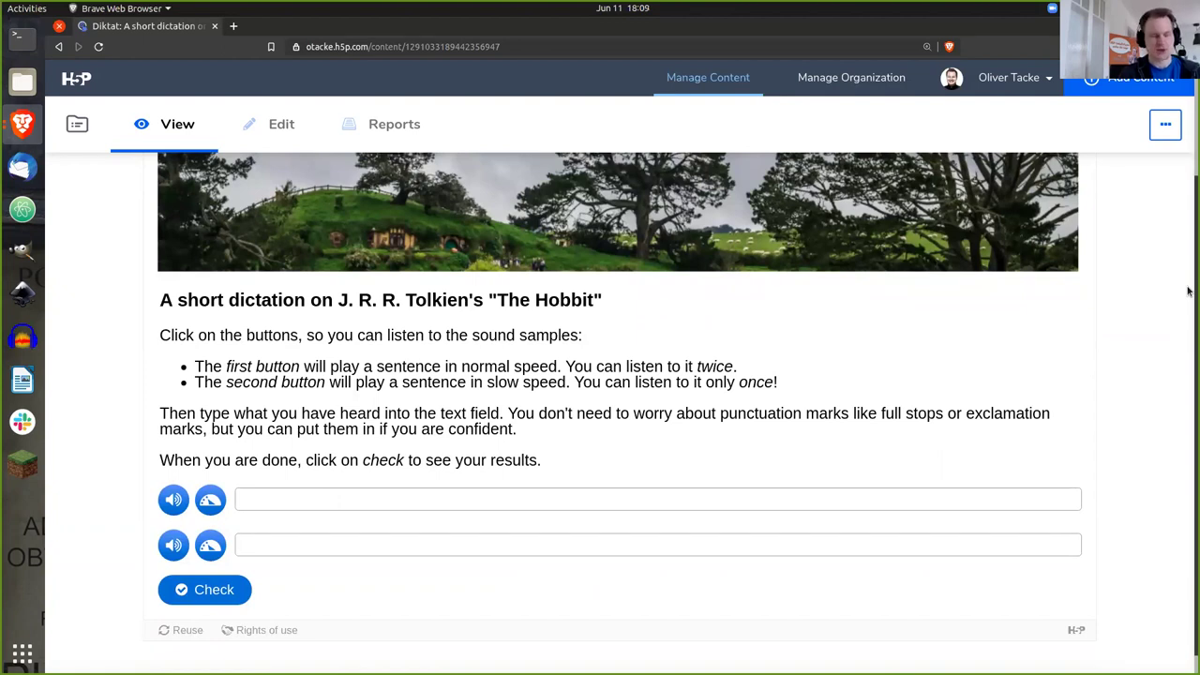
Play the first Hobbit sentence at normal speed, answer "In a whole in the ground there lived a hobbit", and play its slow version.
click(175, 502)
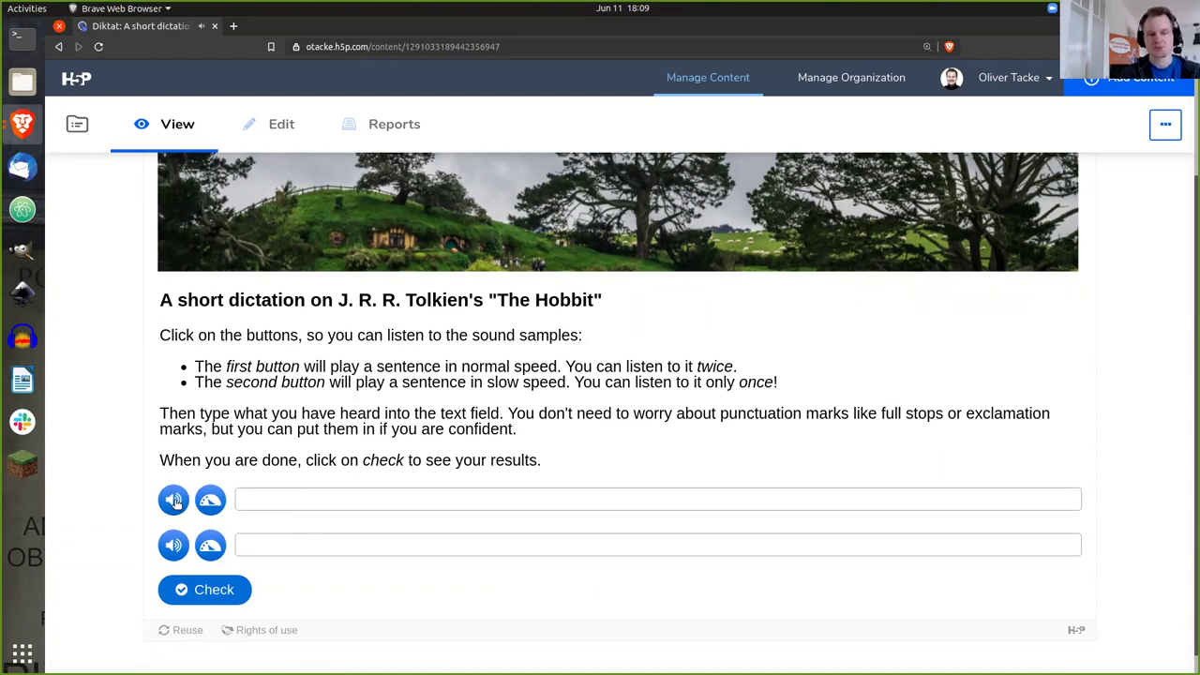
click(277, 502)
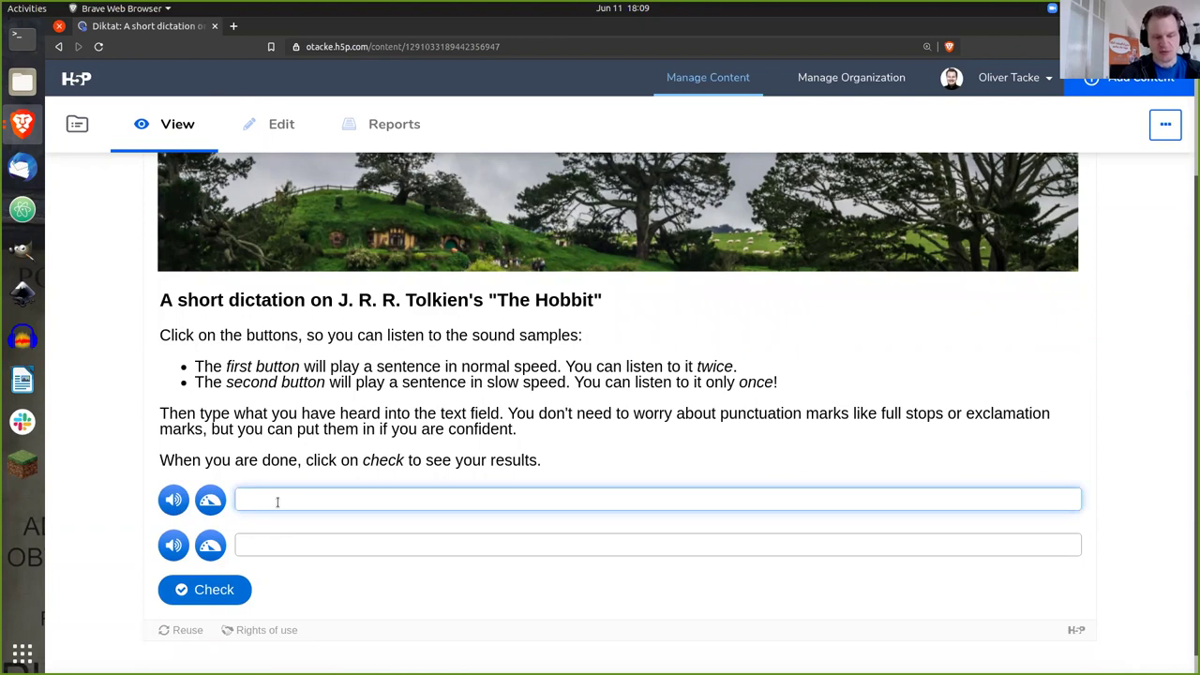
text(In a whole)
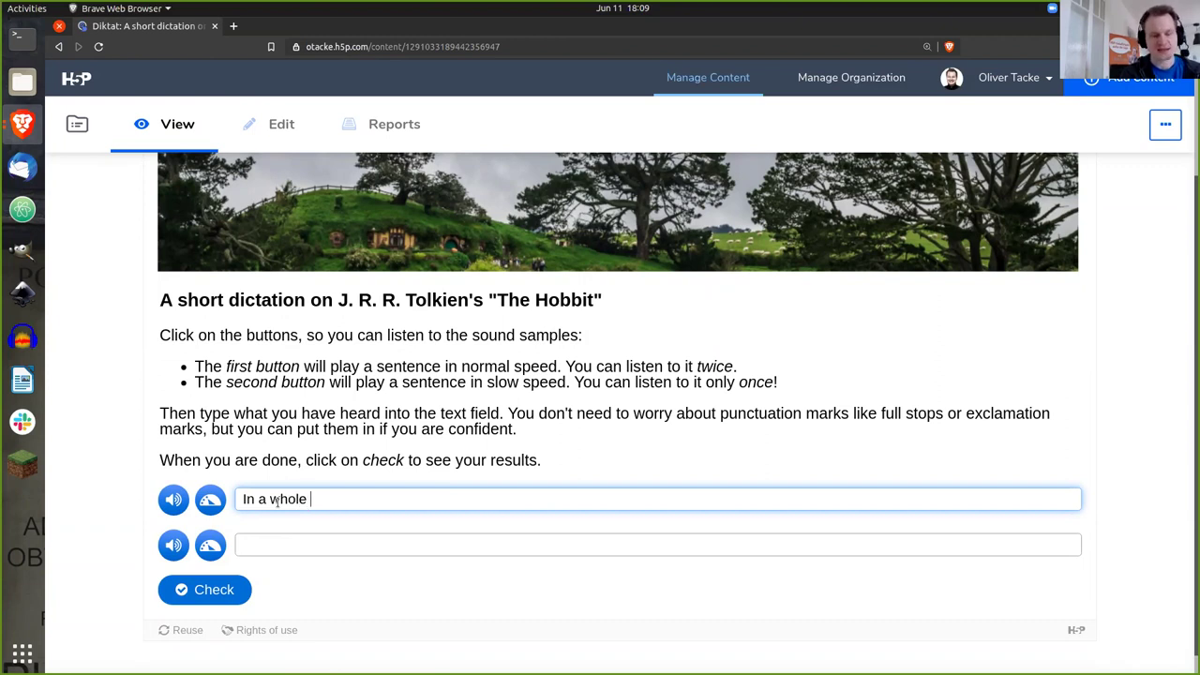
text(in the ground there li)
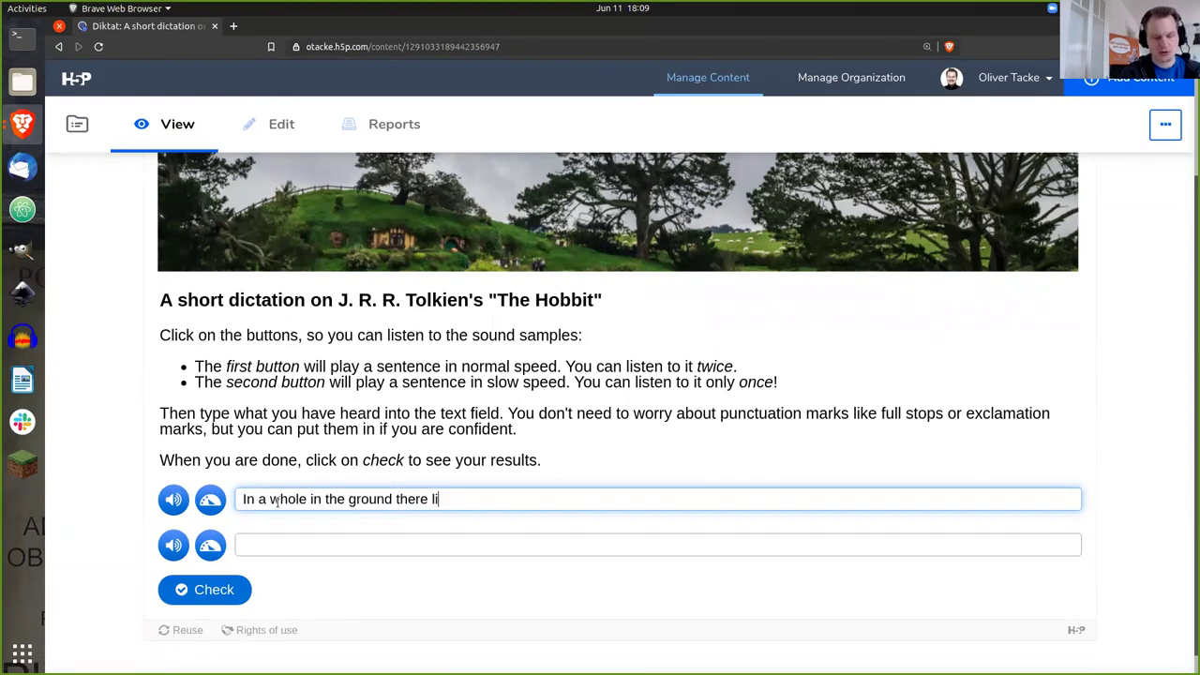
text(ved a hobbit.)
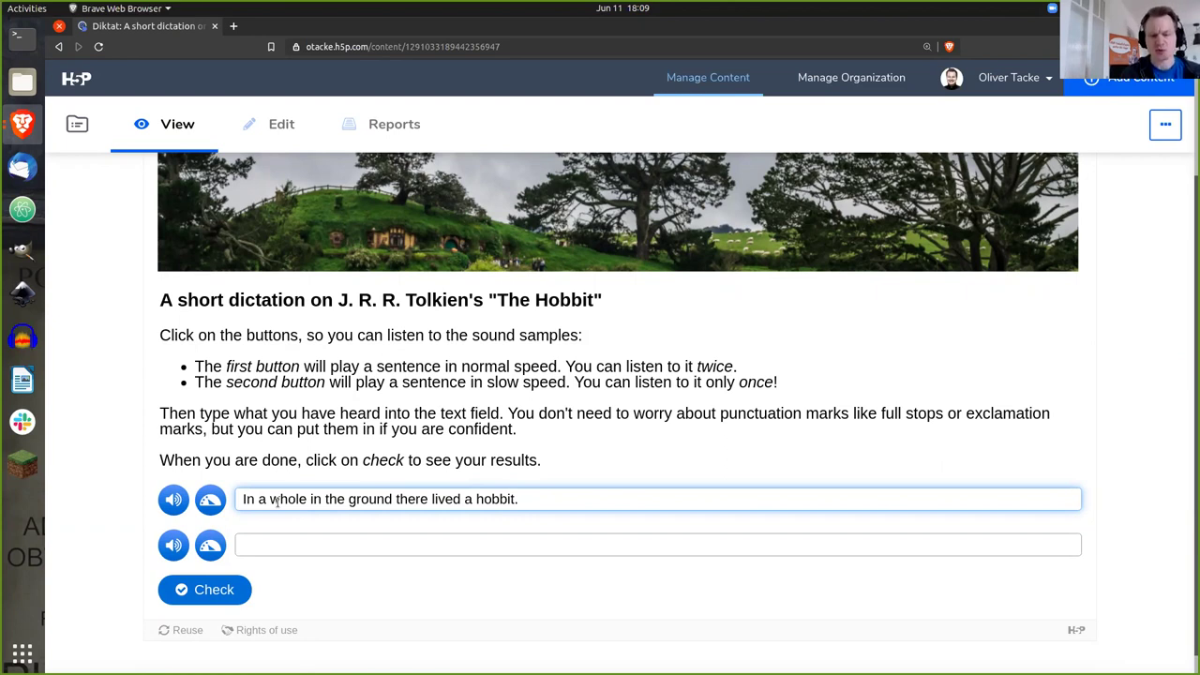
key(BackSpace)
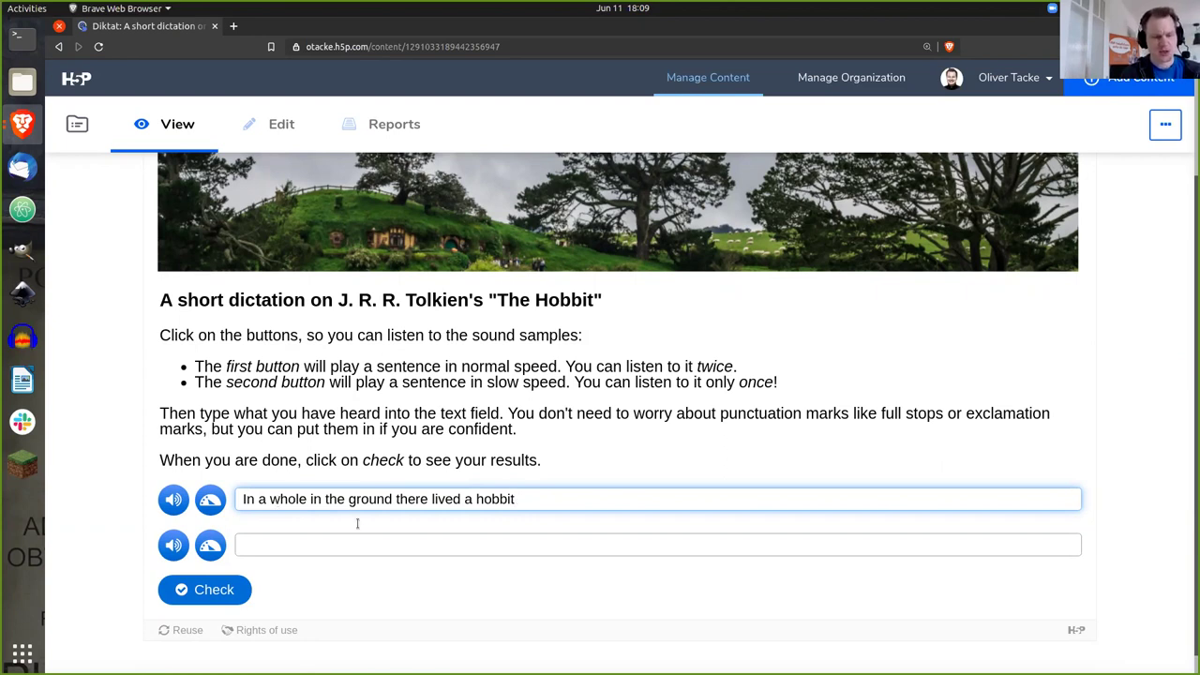
click(360, 545)
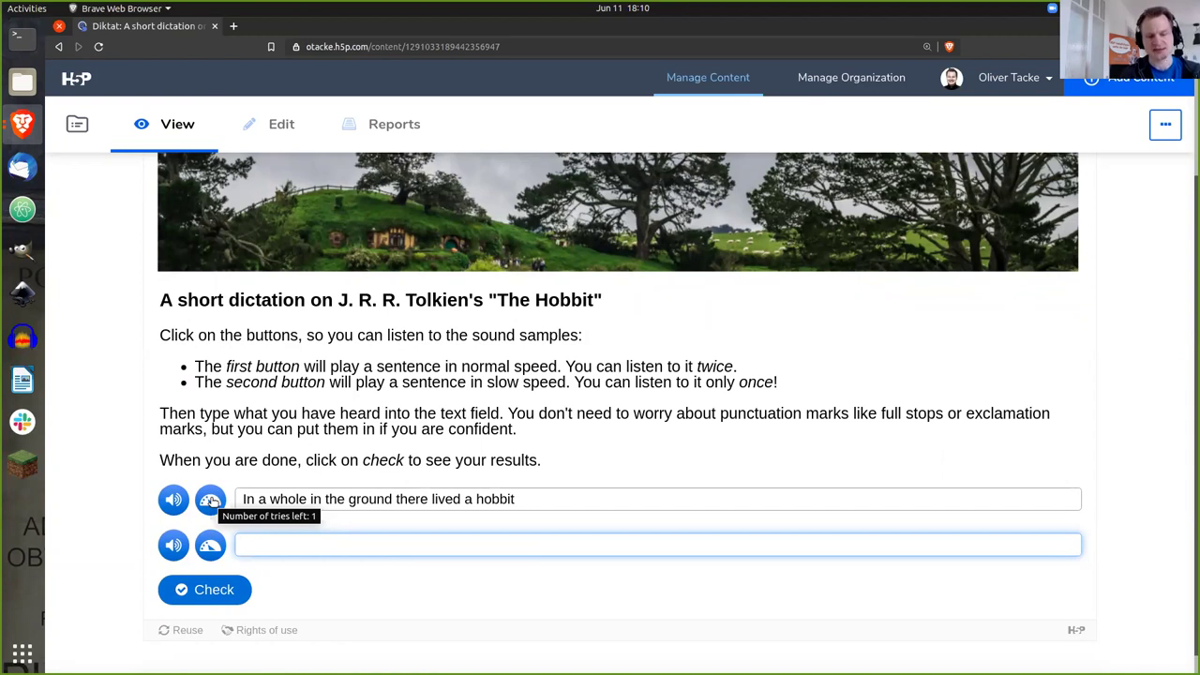
click(211, 500)
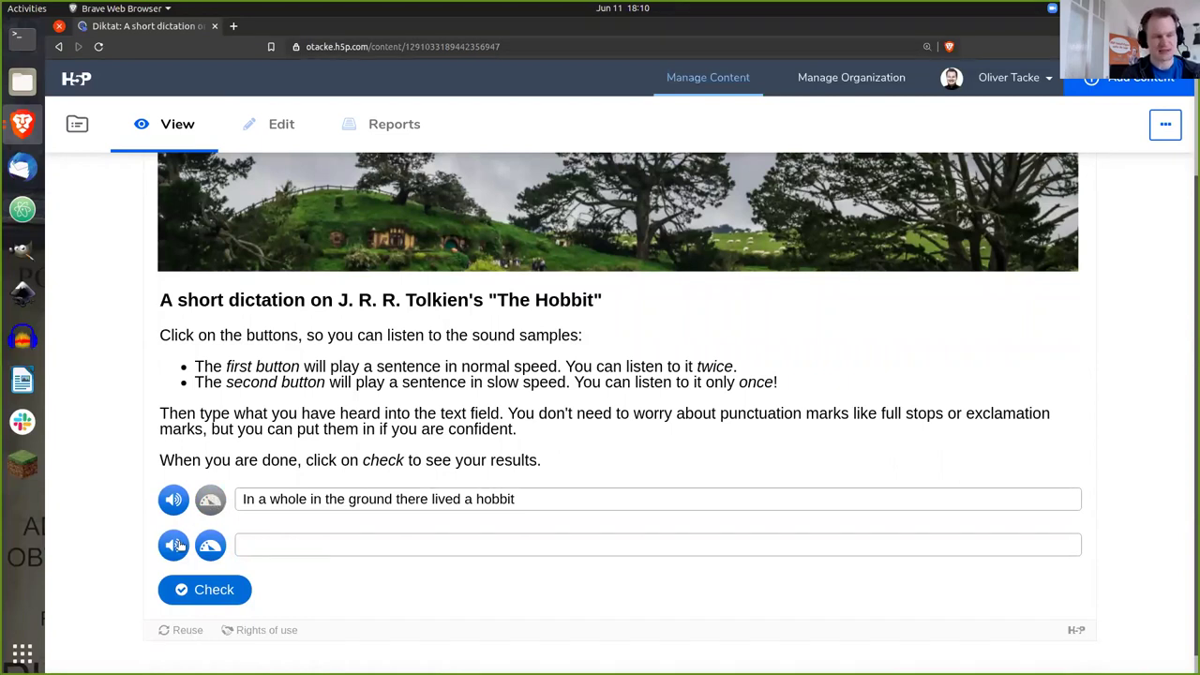
Play the second sentence at normal speed, answer "One day many old dwarves visited him", and check the dictation.
click(173, 550)
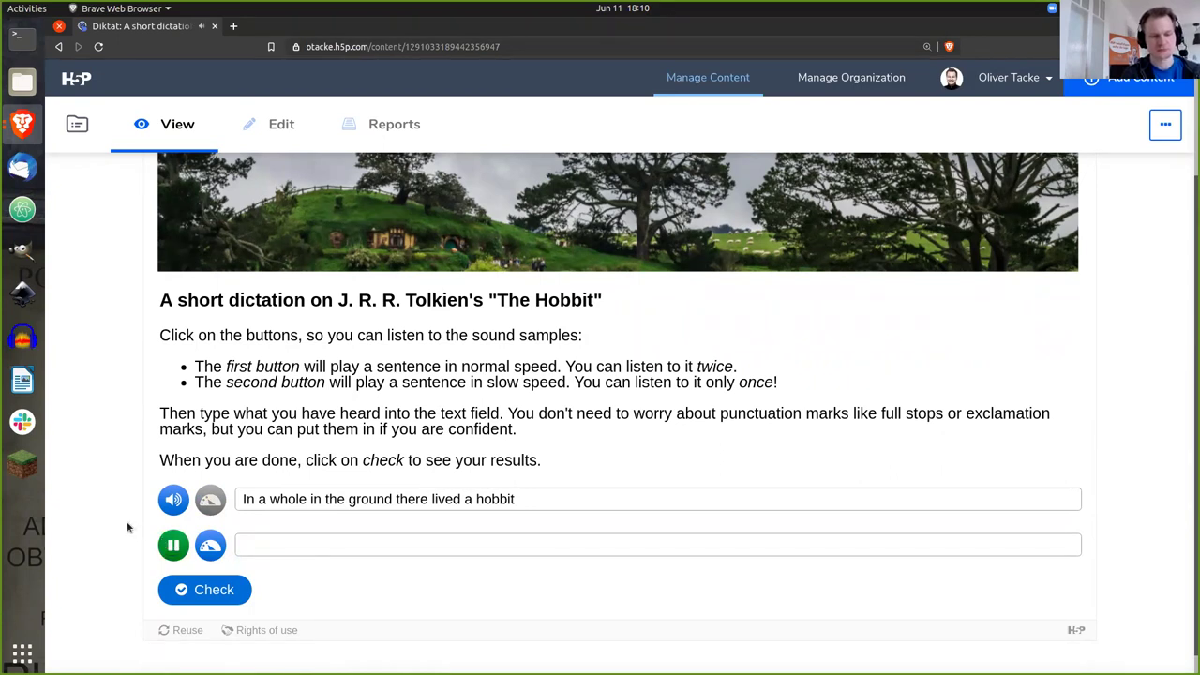
click(270, 546)
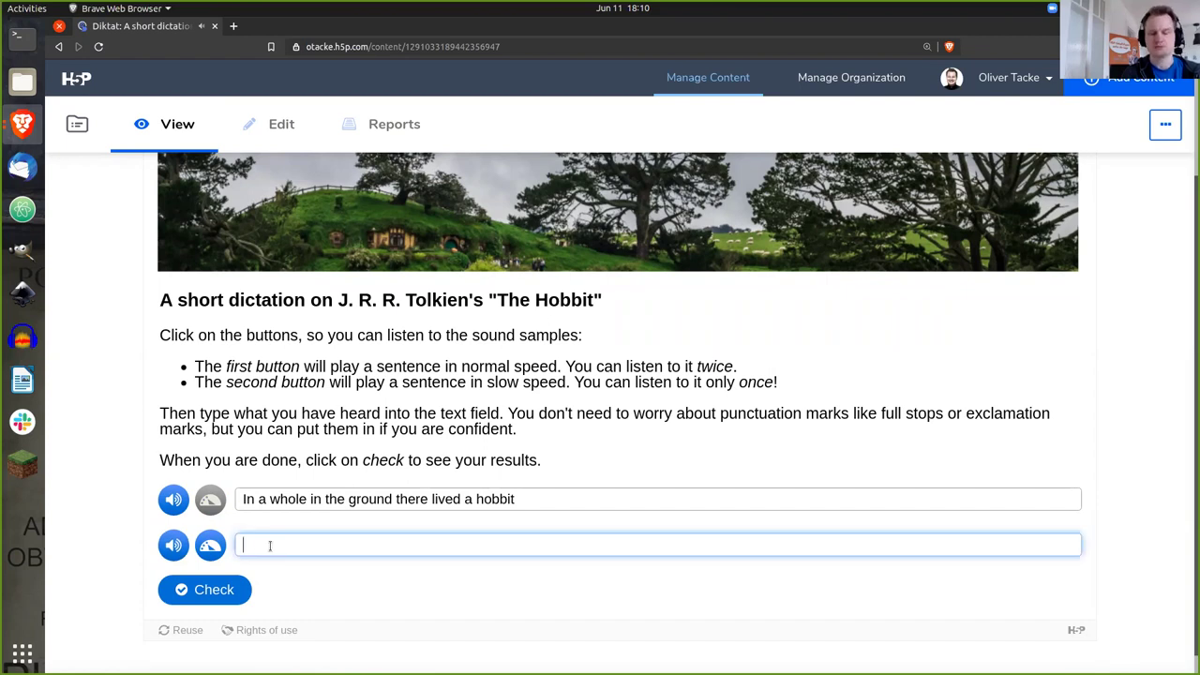
text(One day)
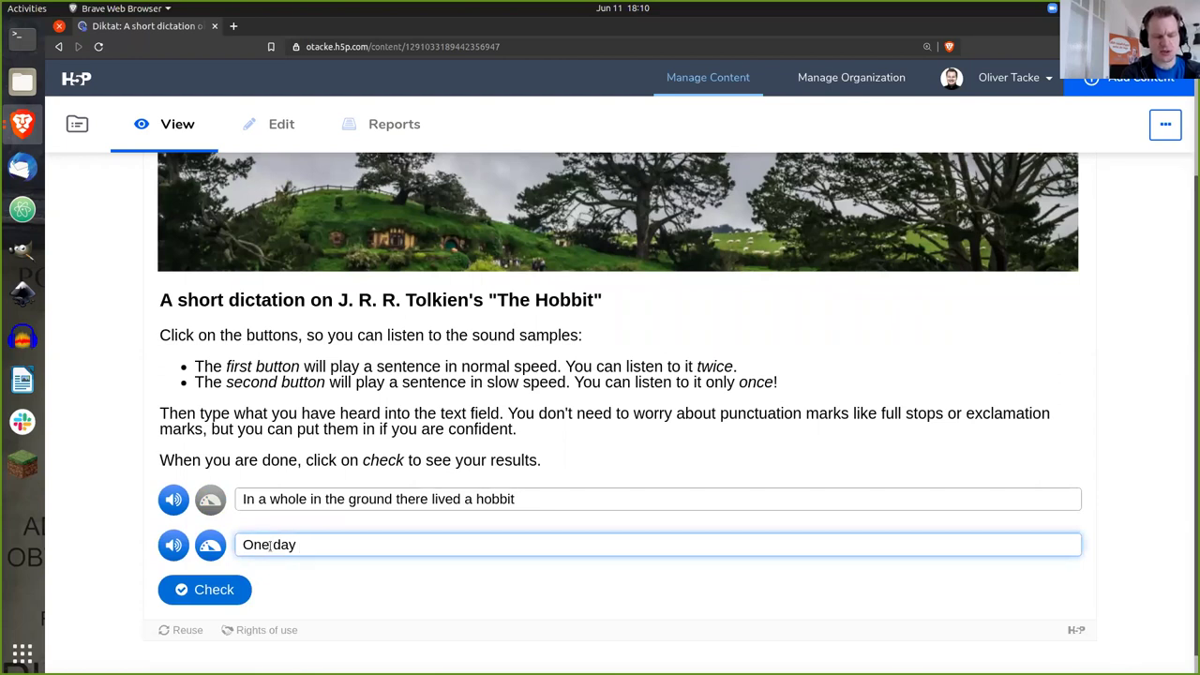
text( many )
text(da)
key(BackSpace)
text(w)
key(BackSpace)
key(BackSpace)
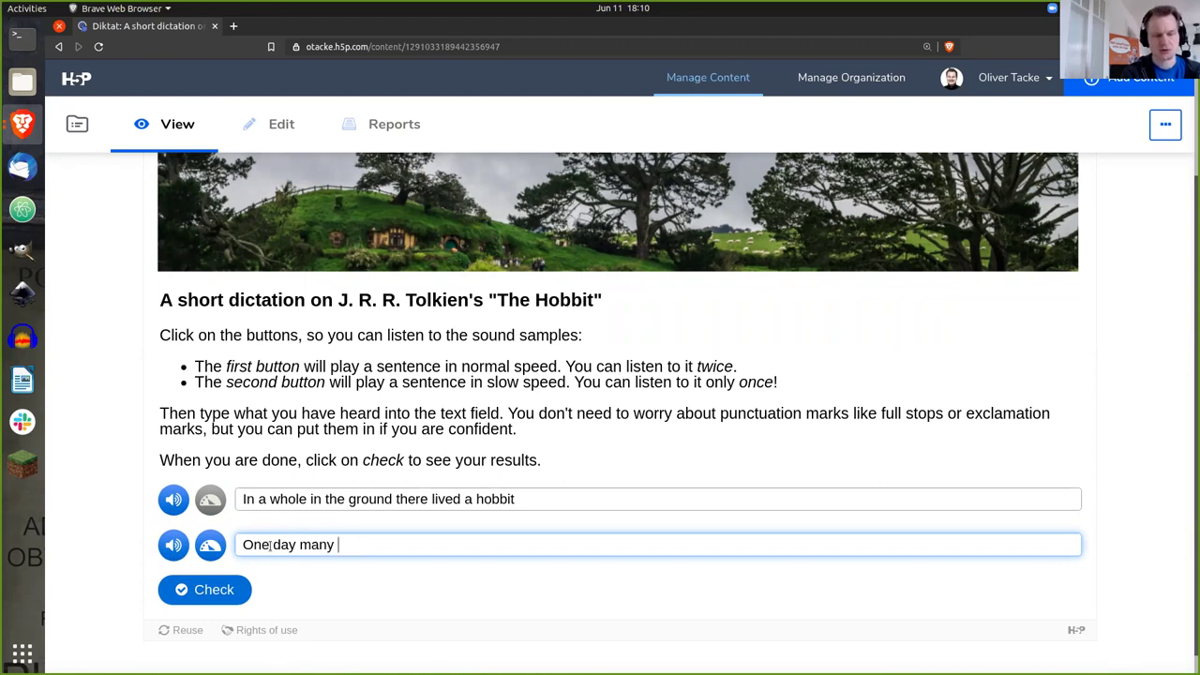
text(old d)
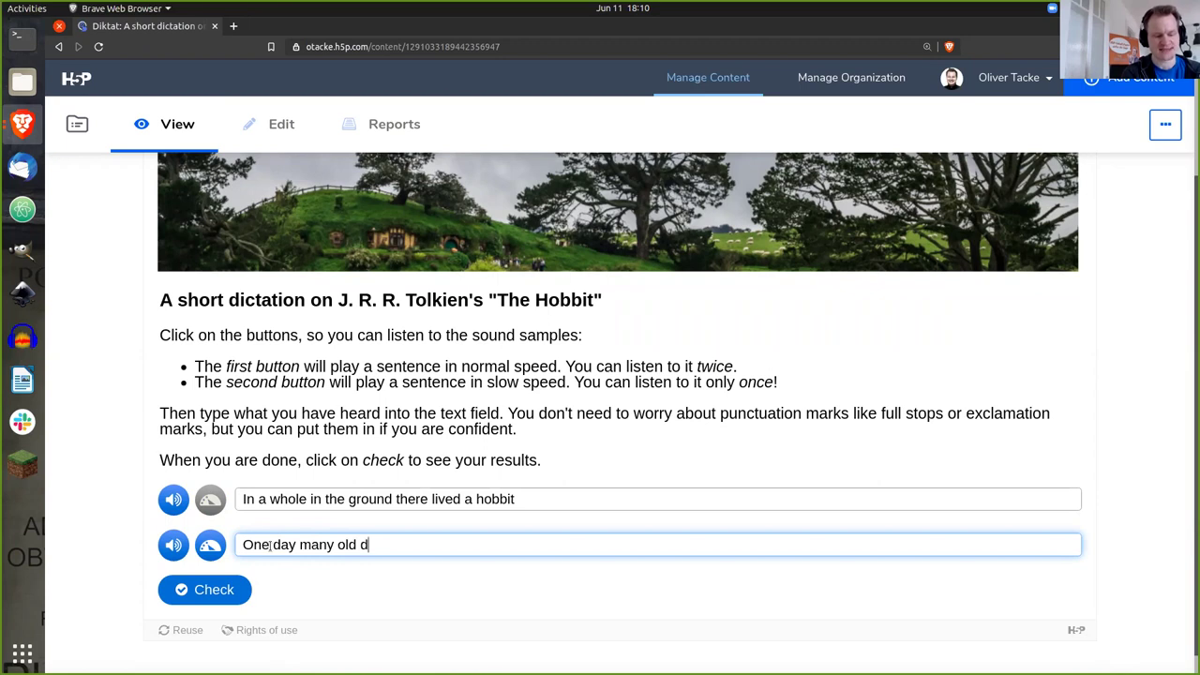
text(warves)
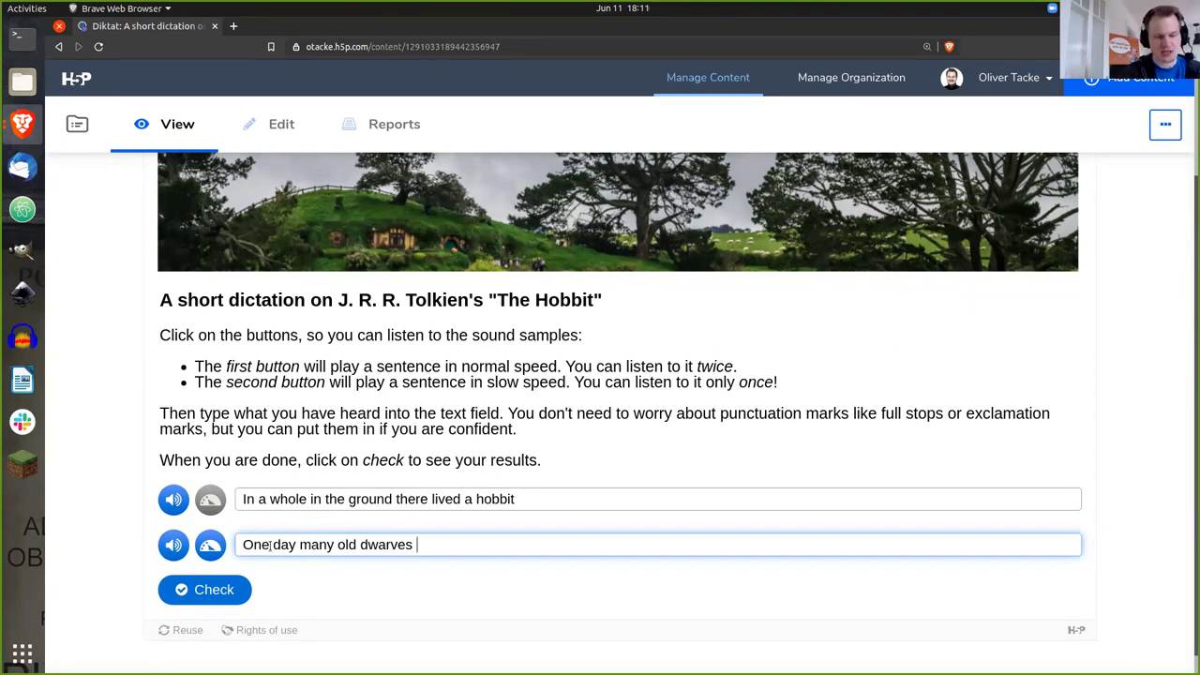
text(visited)
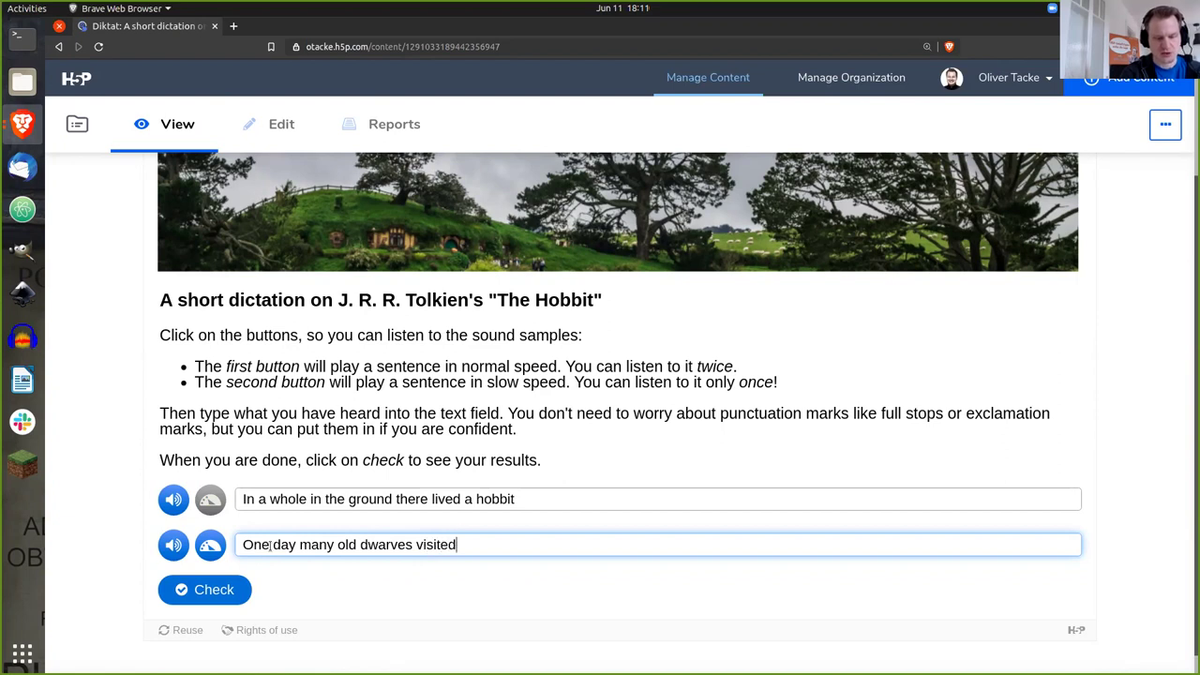
text( him)
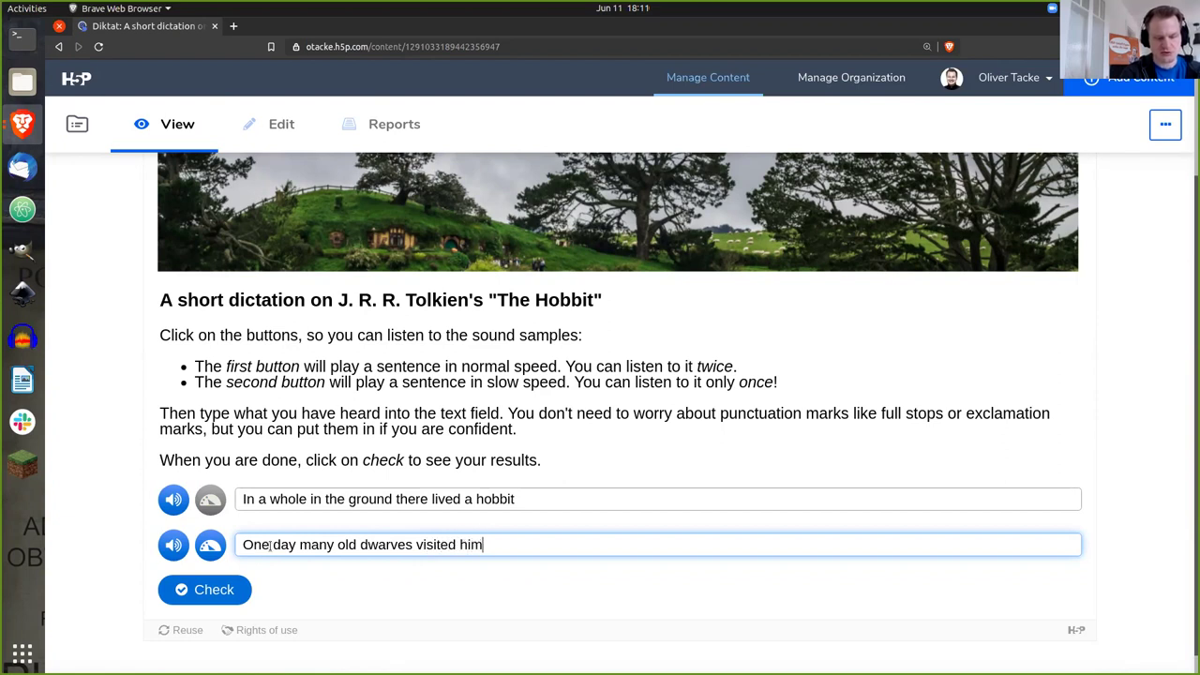
click(210, 594)
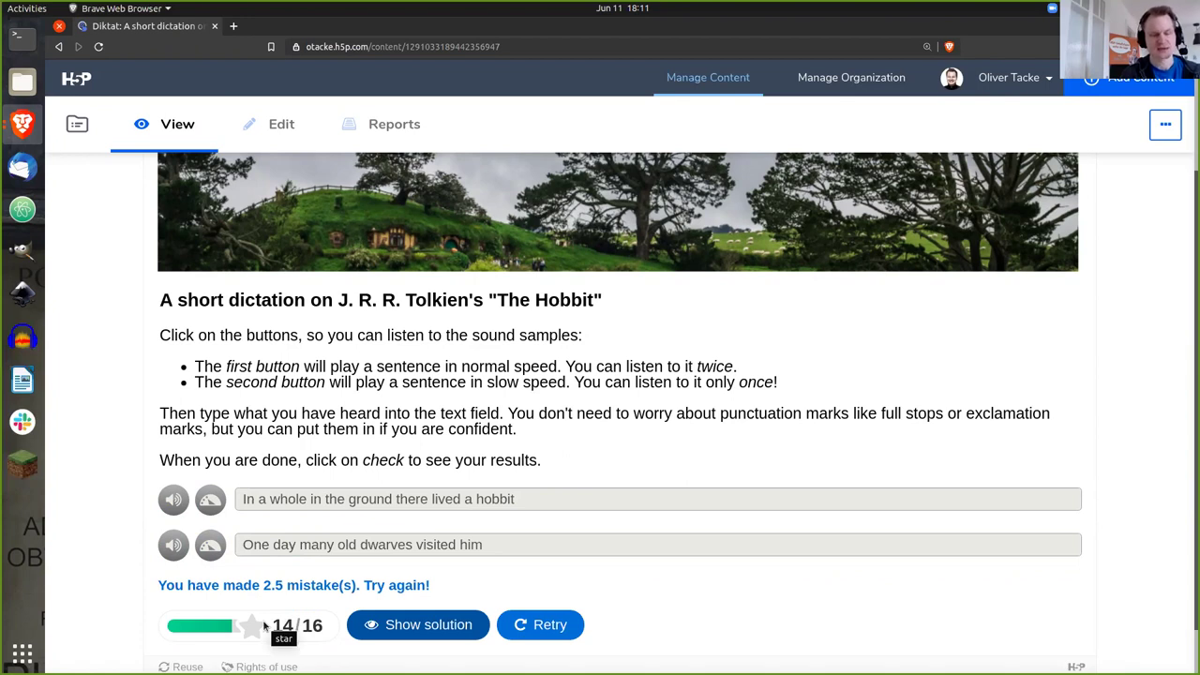
Show the solution for both sentences of the Hobbit dictation and view the marked corrections.
click(391, 626)
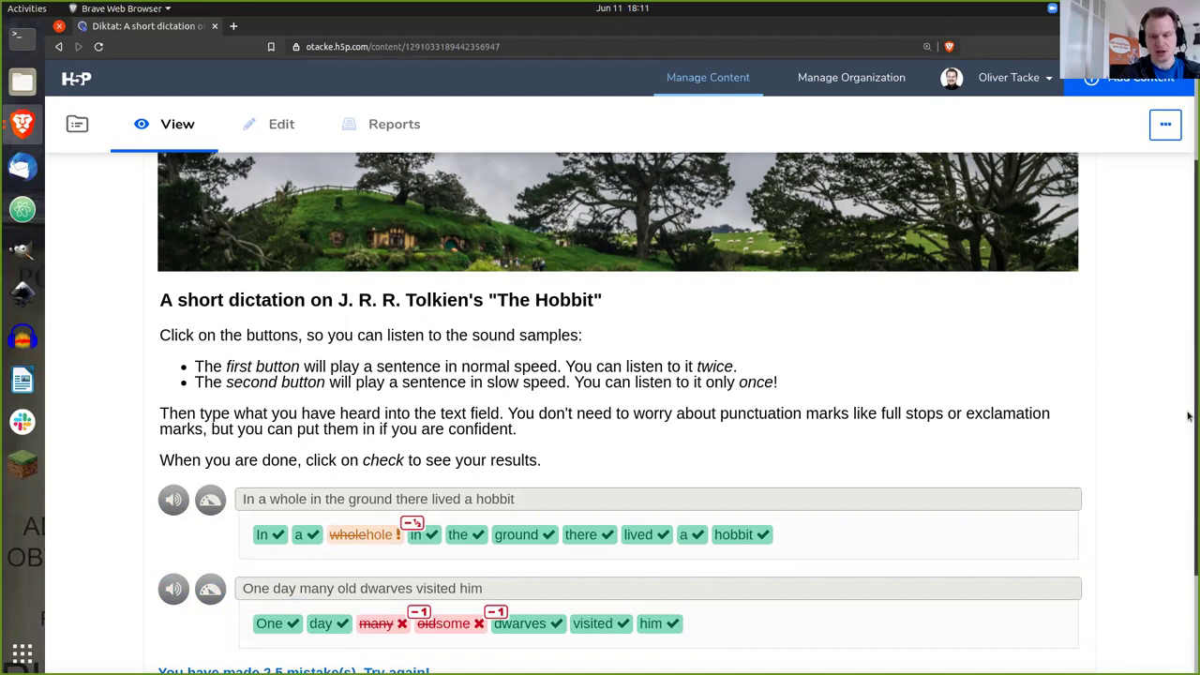
scroll(1187, 416, down, 1)
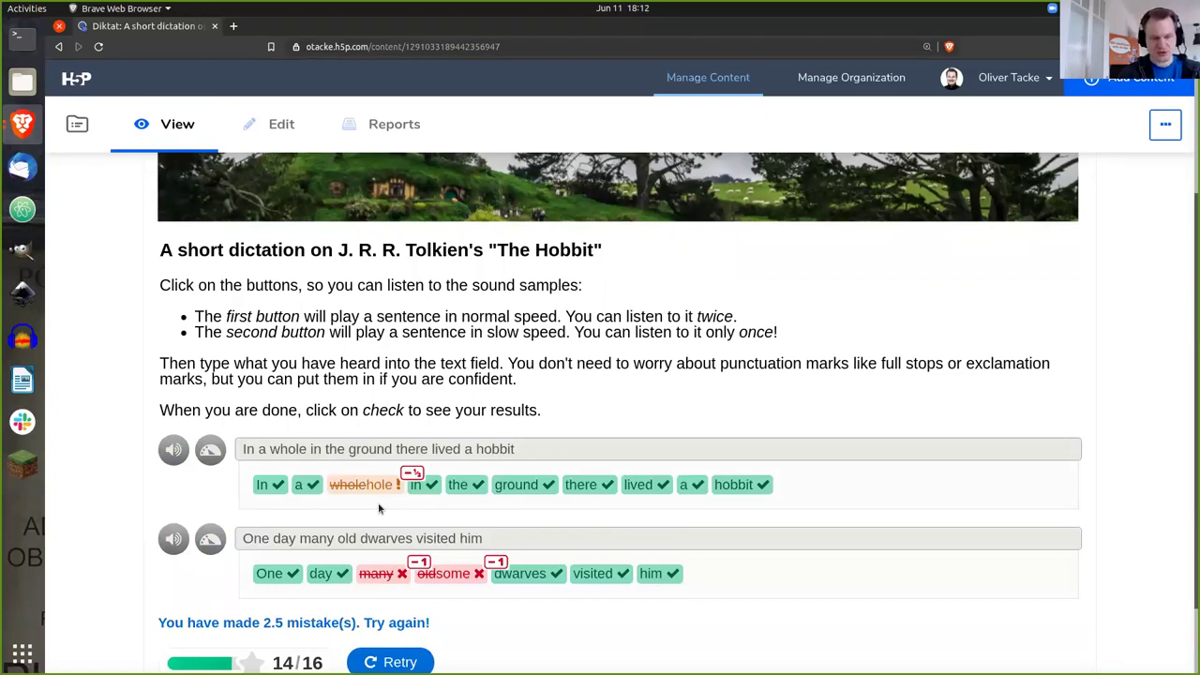
Place the Hobbit dictation window beside the einstiegh5p.de window and enlarge the EinstiegH5P.de page three zoom levels.
key(super+Left)
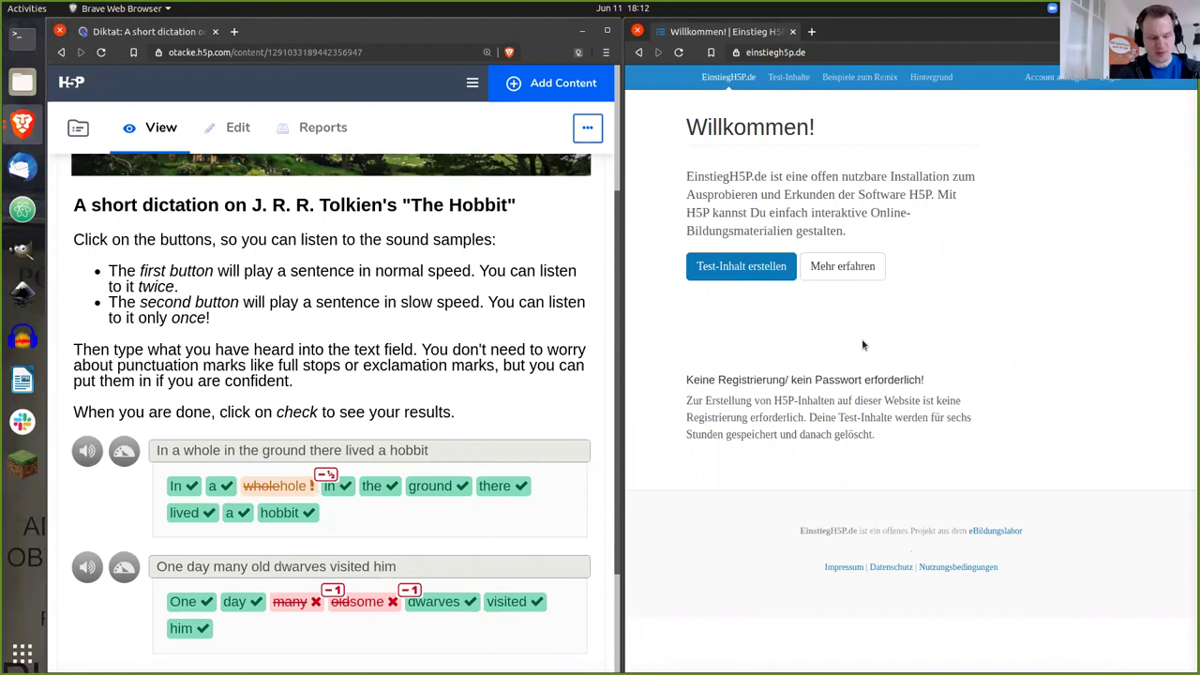
key(ctrl+plus)
key(ctrl+plus)
key(ctrl+plus)
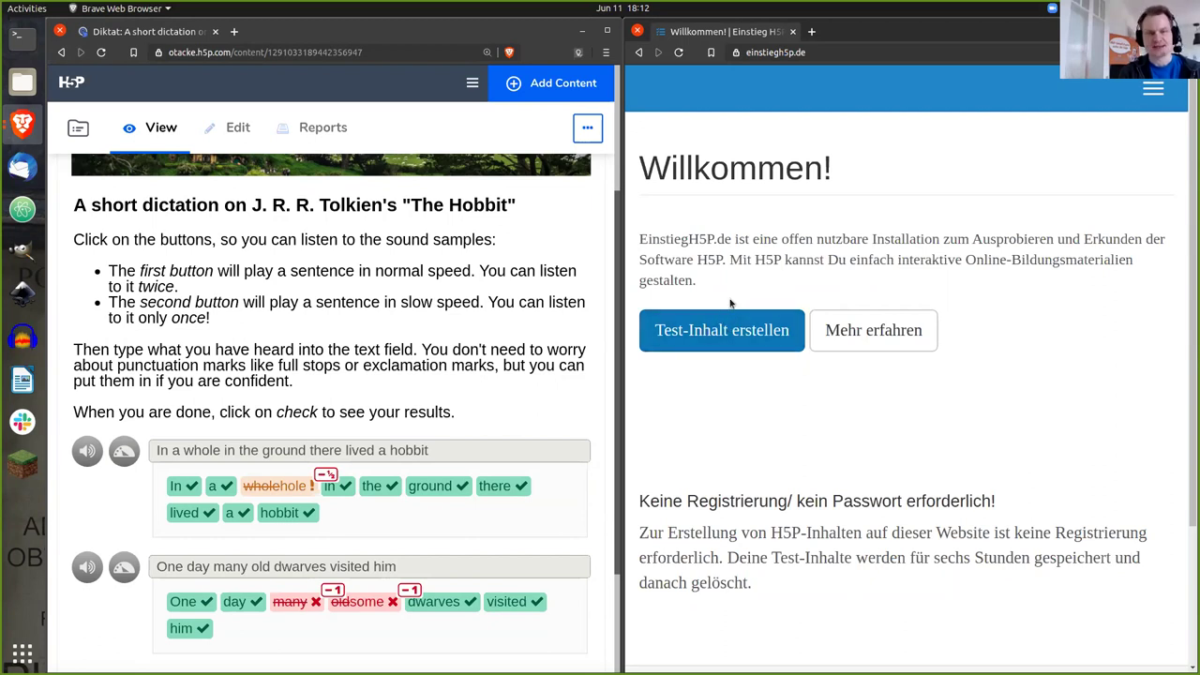
Create new test content on EinstiegH5P.de, find the content type with "Dic", and choose Dictation to open its editing form.
click(716, 331)
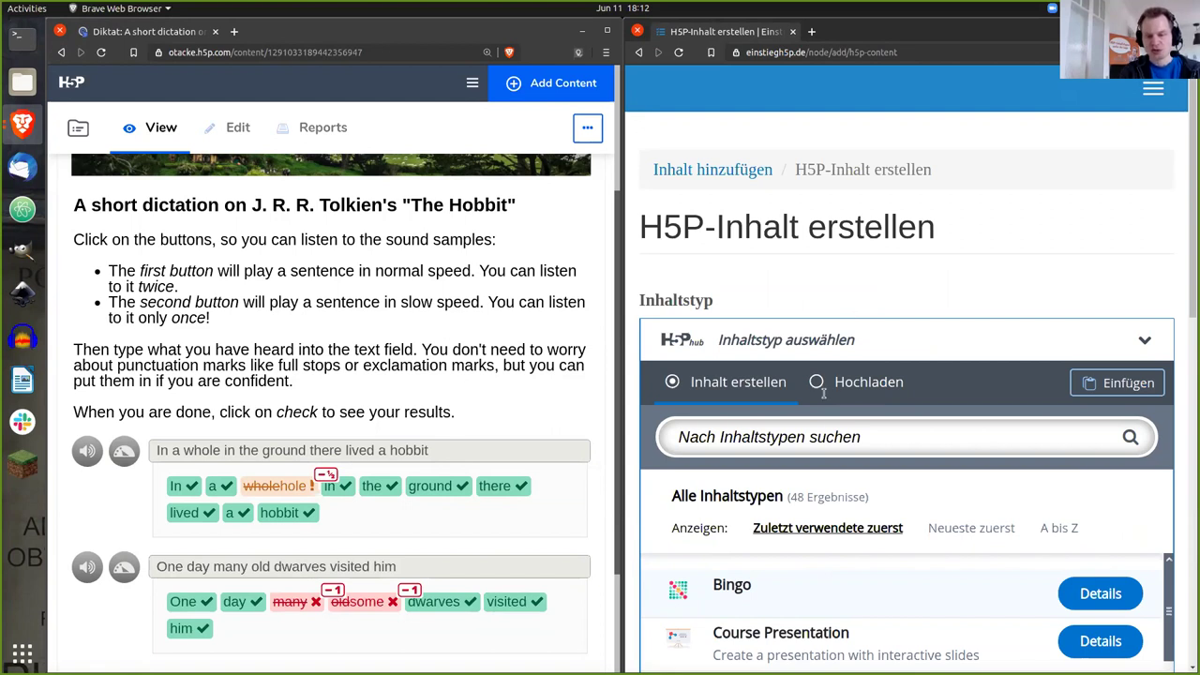
click(817, 437)
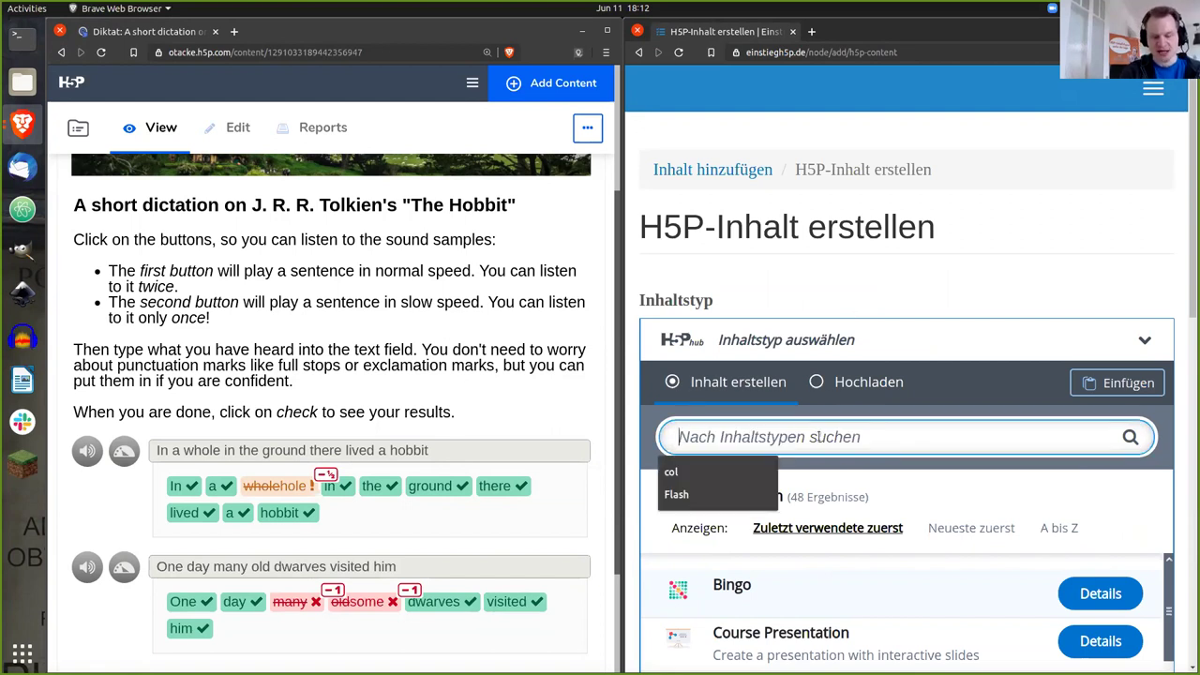
text(Dic)
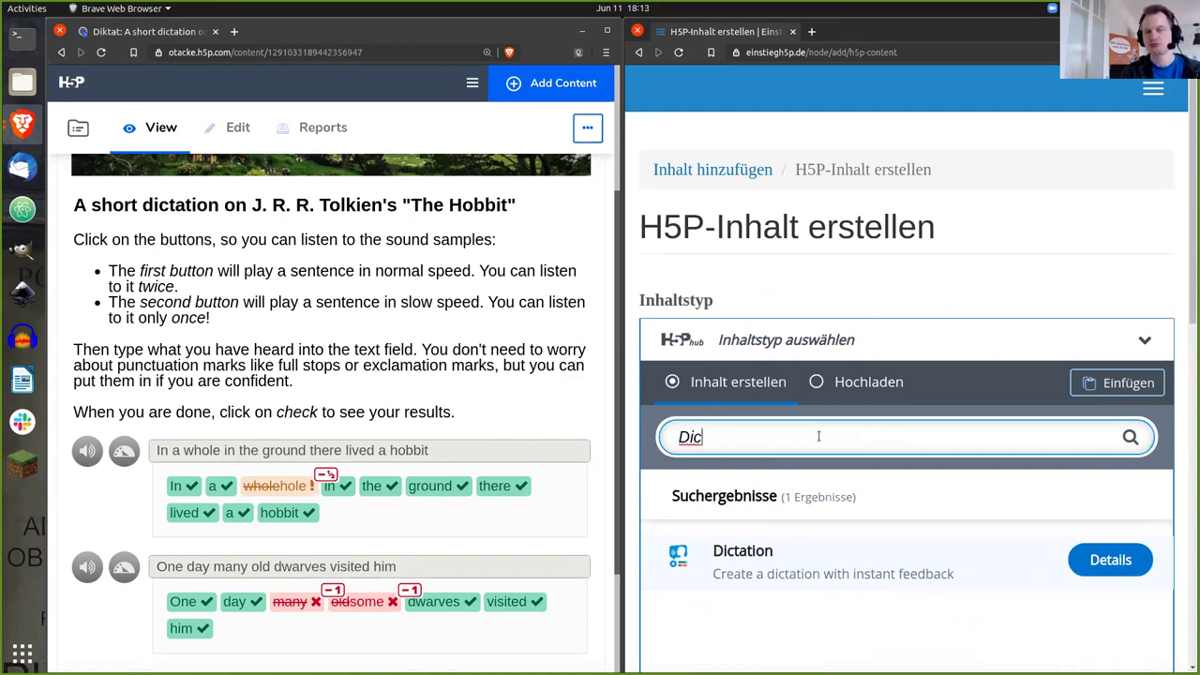
click(770, 562)
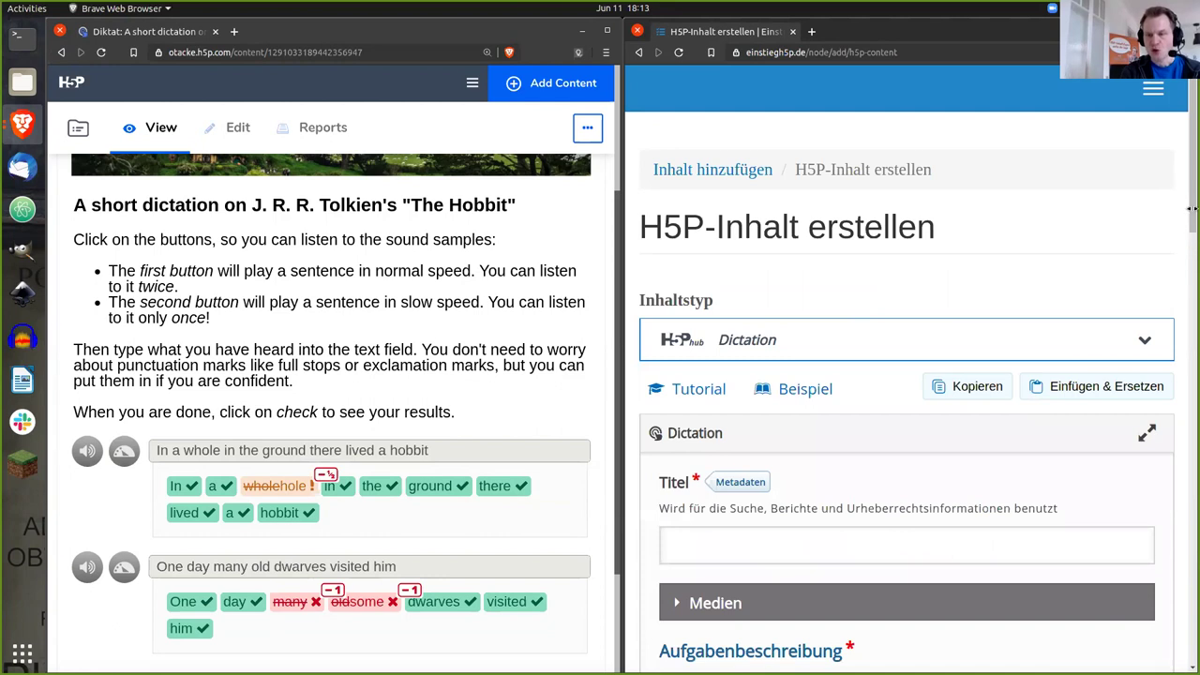
scroll(1187, 197, down, 2)
drag(1188, 197, 1188, 244)
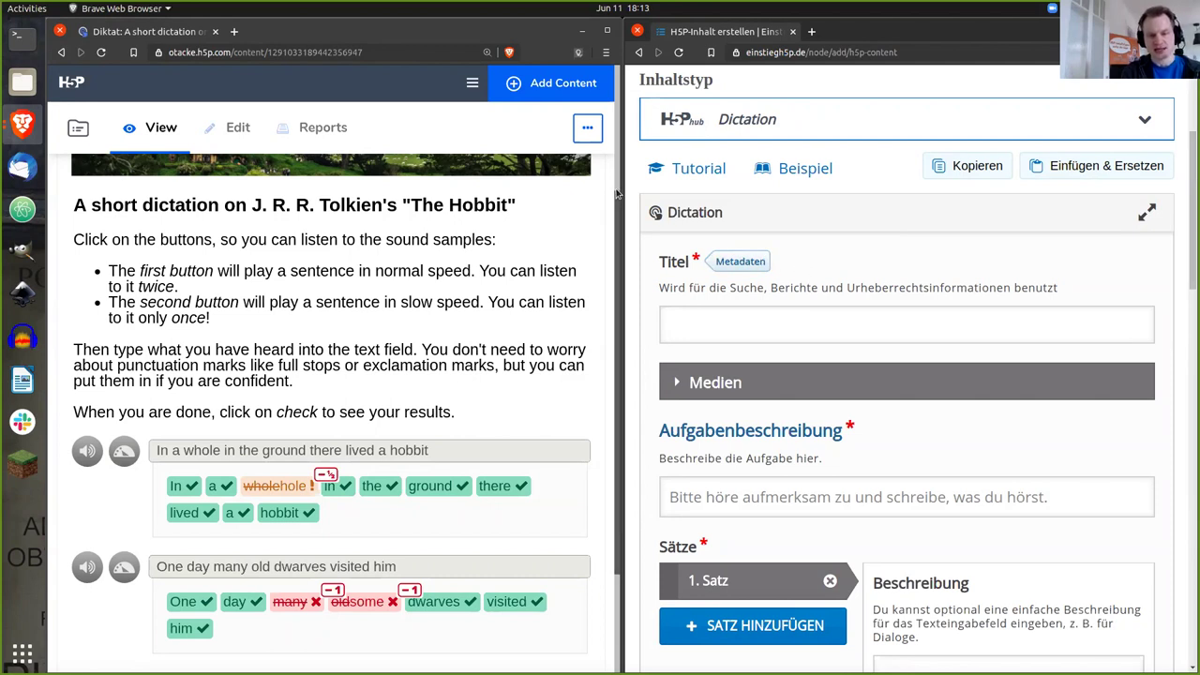
drag(617, 205, 617, 327)
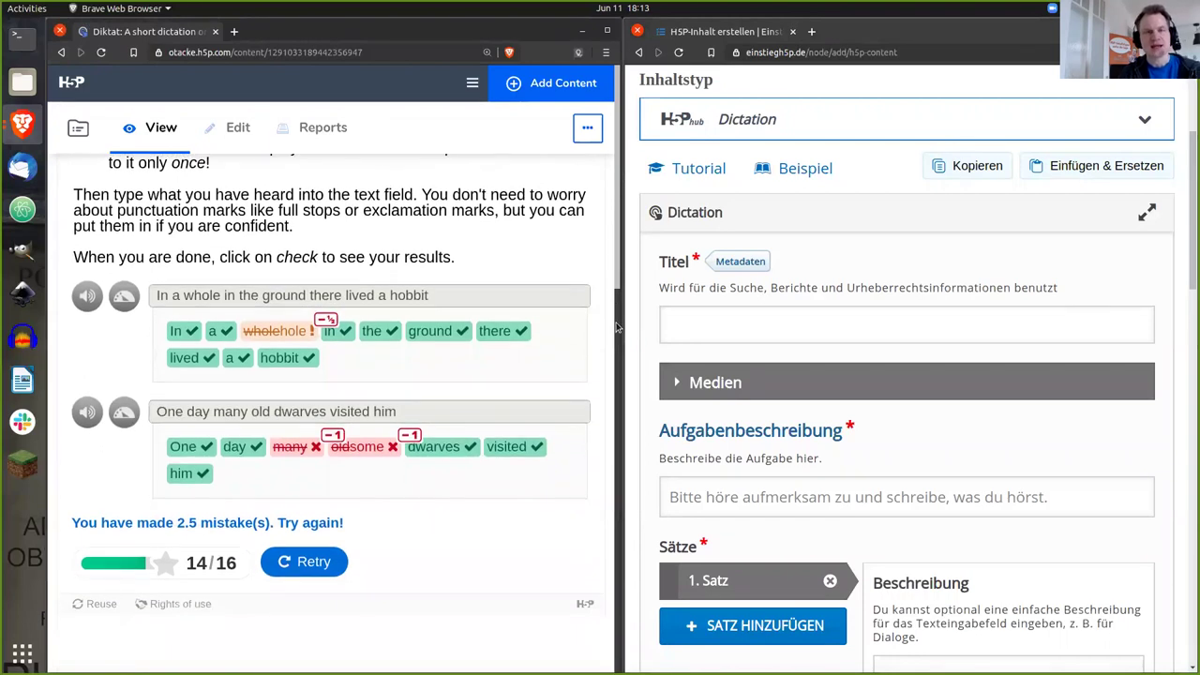